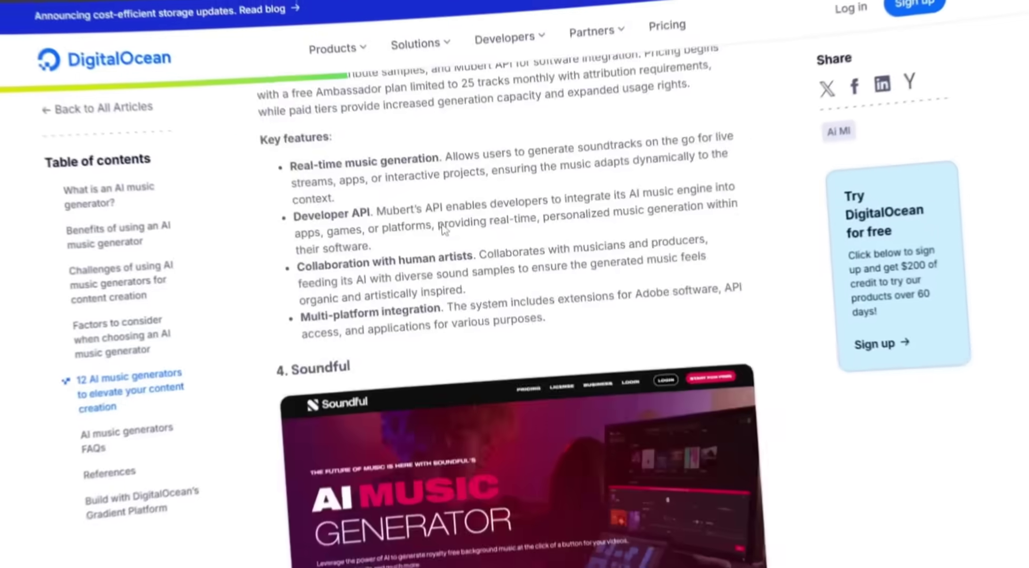
Go from the AI music generators article to Suno and open its song creation page in Custom mode
{"action": "scroll", "coordinate": [446, 232], "scroll_direction": "down", "scroll_amount": 20}
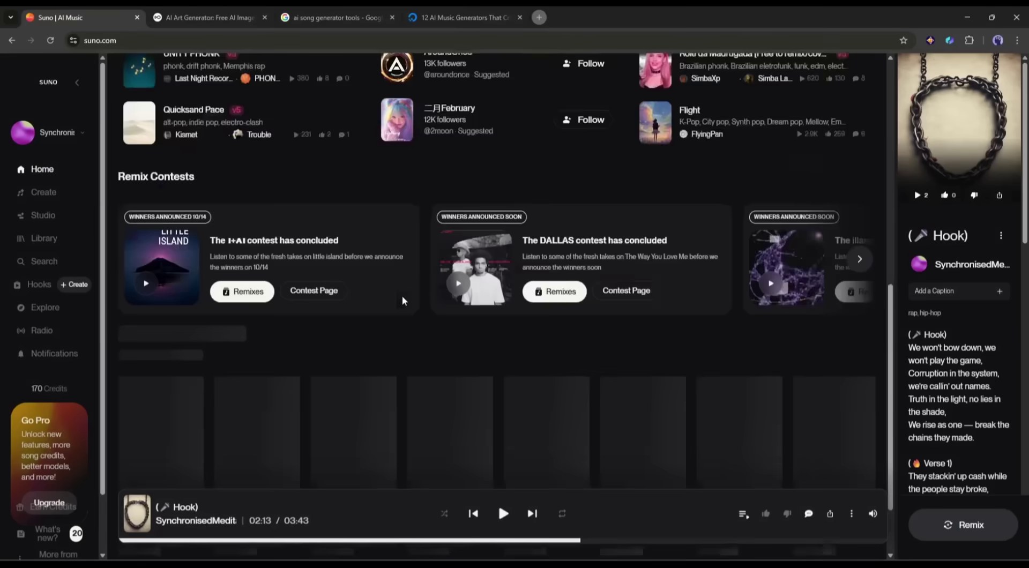
{"action": "scroll", "coordinate": [405, 298], "scroll_direction": "up", "scroll_amount": 15}
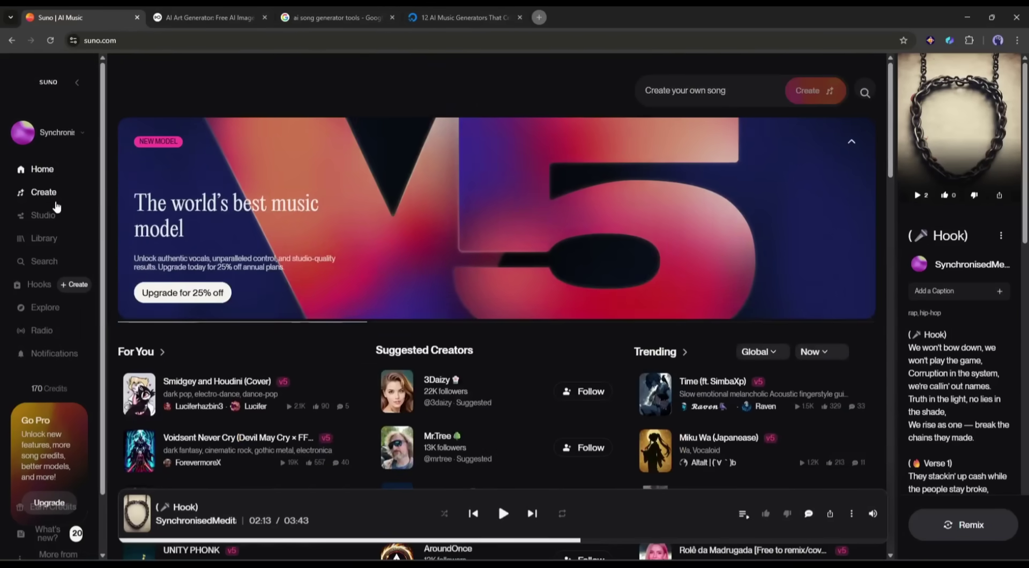
{"action": "left_click", "coordinate": [61, 198]}
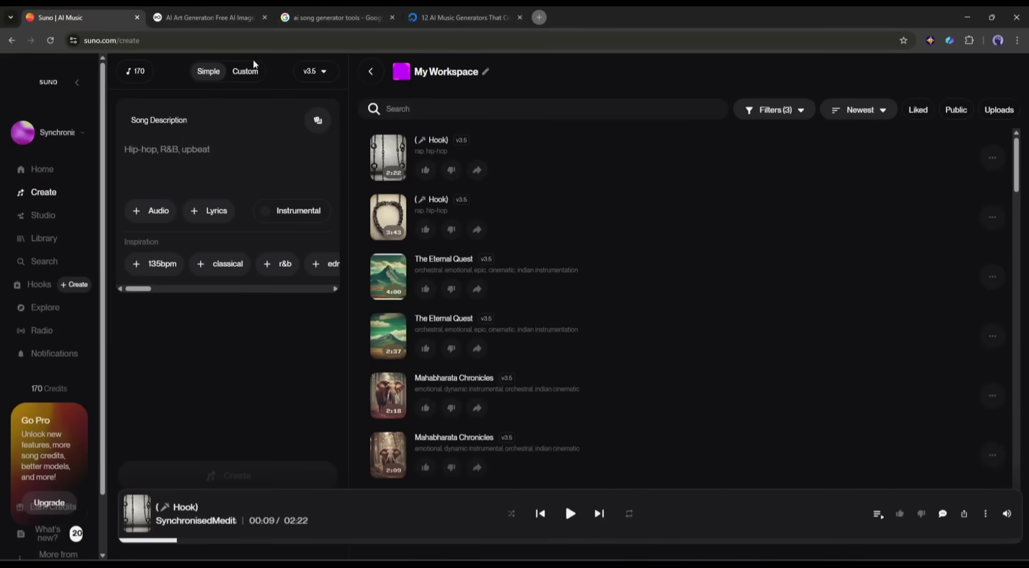
{"action": "left_click", "coordinate": [247, 74]}
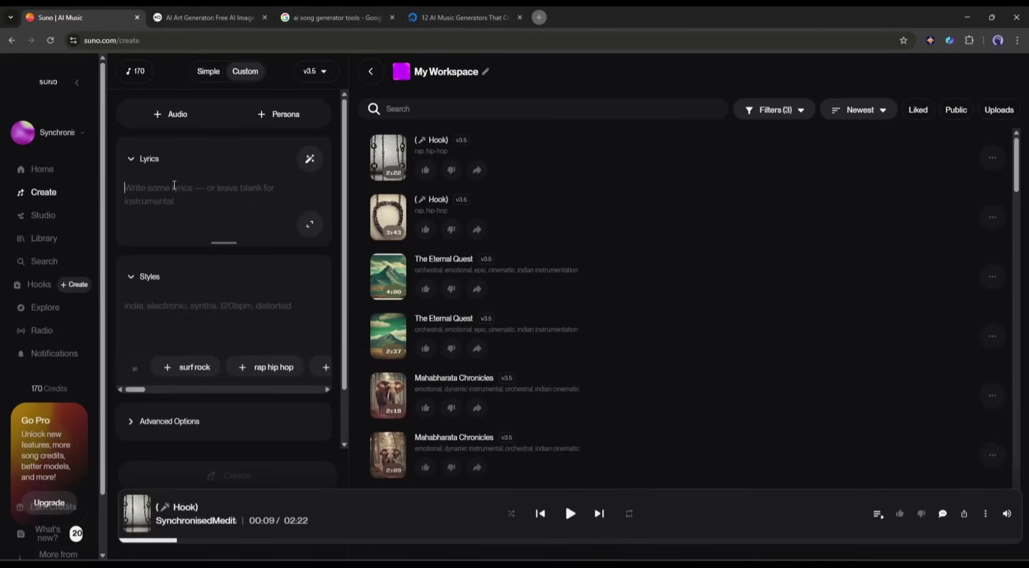
Generate the song "Rise of Fire" from the pasted lyrics with the rap hip hop style and a male vocal, and open a resulting track
{"action": "key", "text": "ctrl+v"}
{"action": "left_click", "coordinate": [252, 367]}
{"action": "left_click", "coordinate": [161, 357]}
{"action": "scroll", "coordinate": [273, 301], "scroll_direction": "down", "scroll_amount": 2}
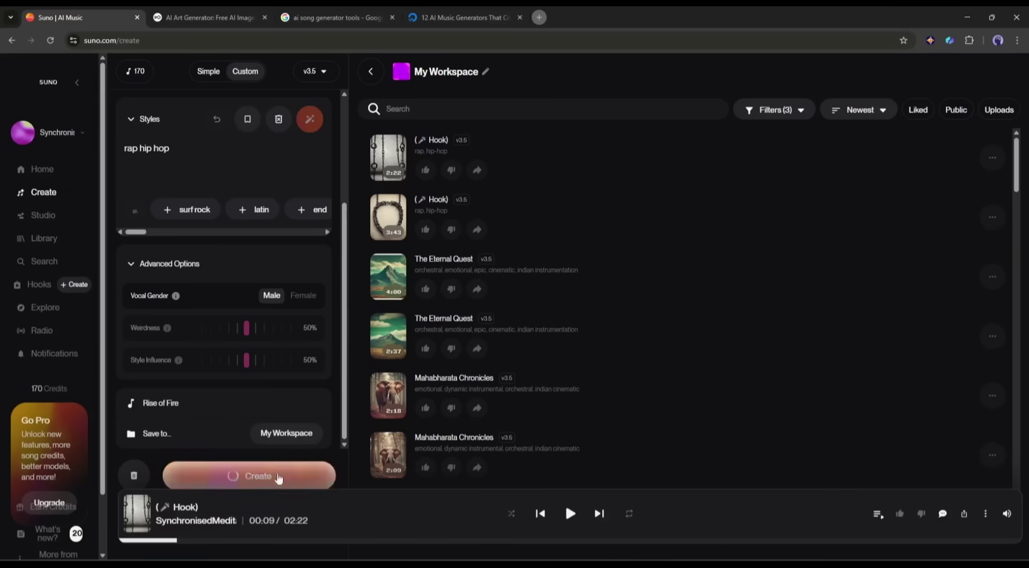
{"action": "left_click", "coordinate": [621, 310]}
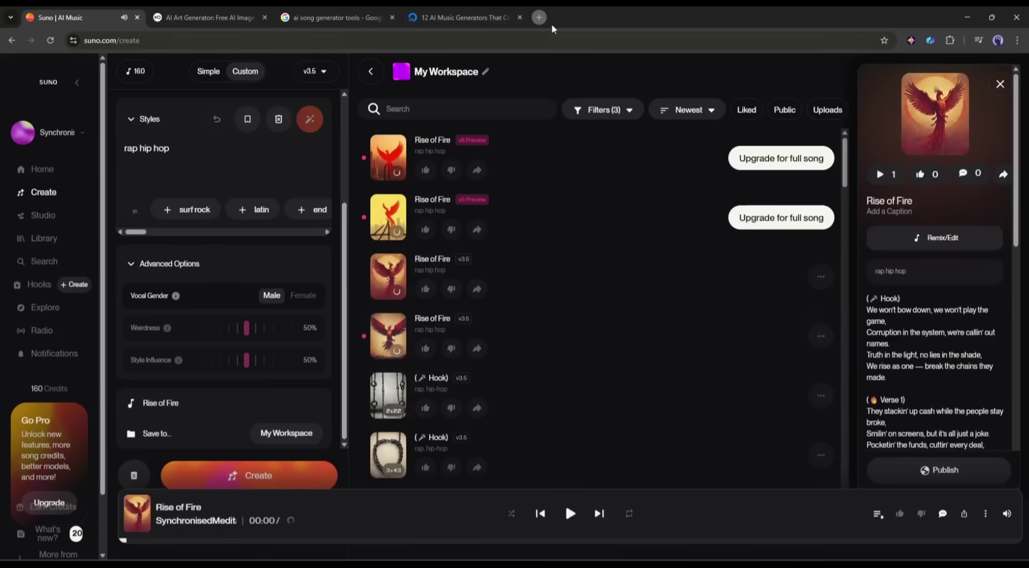
Generate a song in Simple mode described as "A 90's pop Song about Love and Herat Break with a Female Voice., -pop"
{"action": "left_click", "coordinate": [208, 75]}
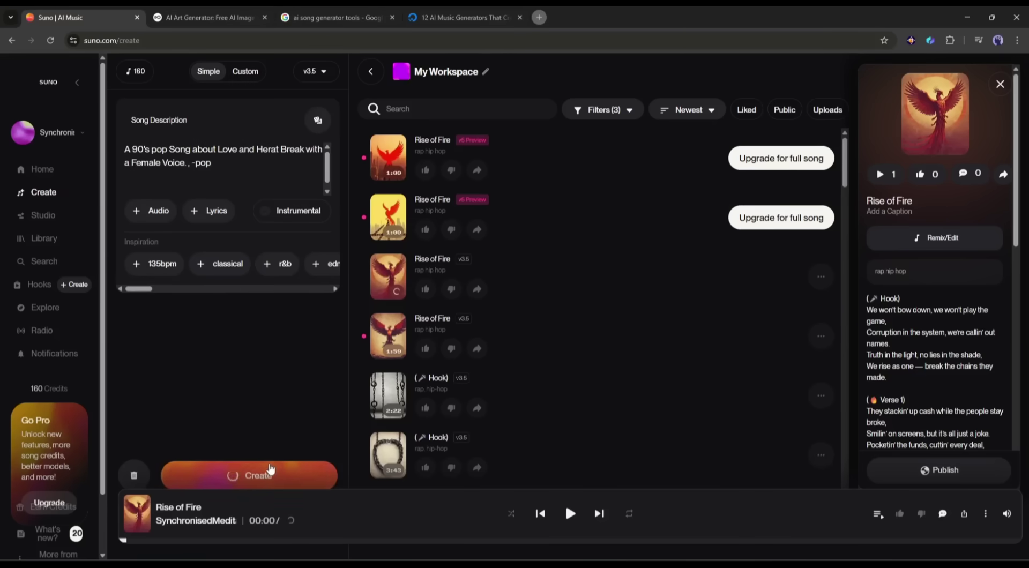
{"action": "left_click", "coordinate": [270, 471]}
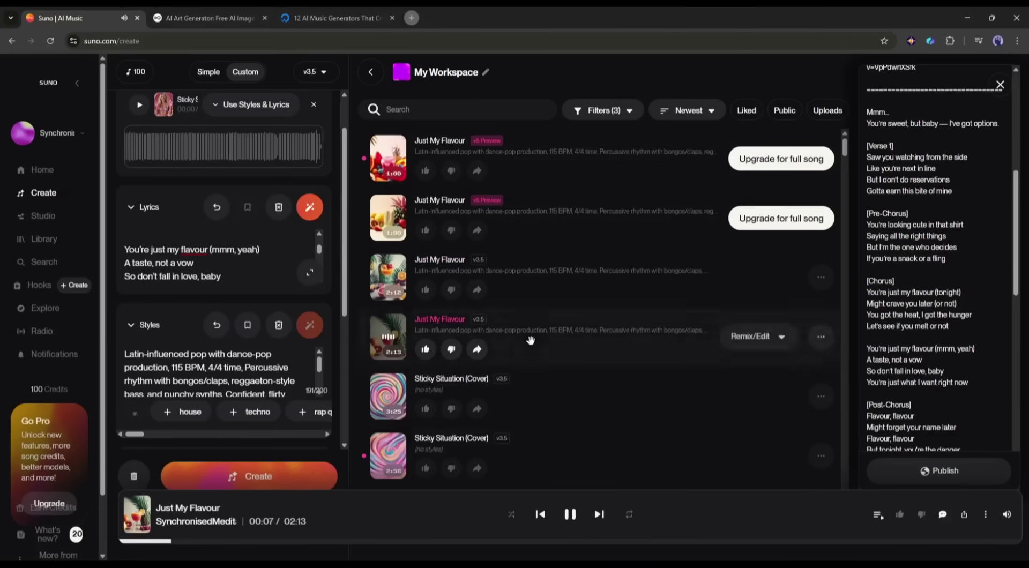
Skip ahead in the playing "Just My Flavour" track and download it anyway without upgrading for commercial rights
{"action": "left_click", "coordinate": [206, 71]}
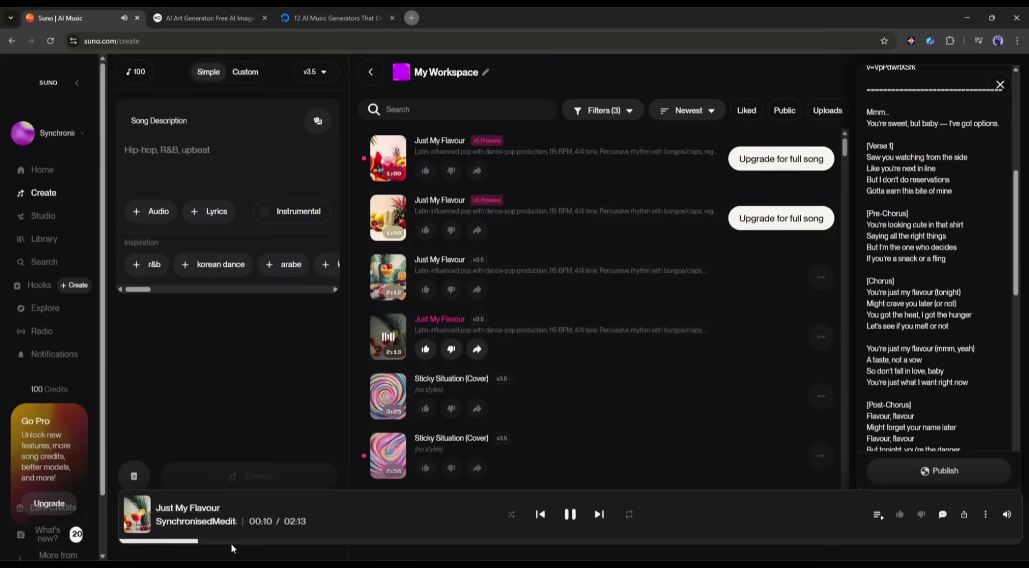
{"action": "left_click", "coordinate": [251, 541]}
{"action": "left_click", "coordinate": [820, 337]}
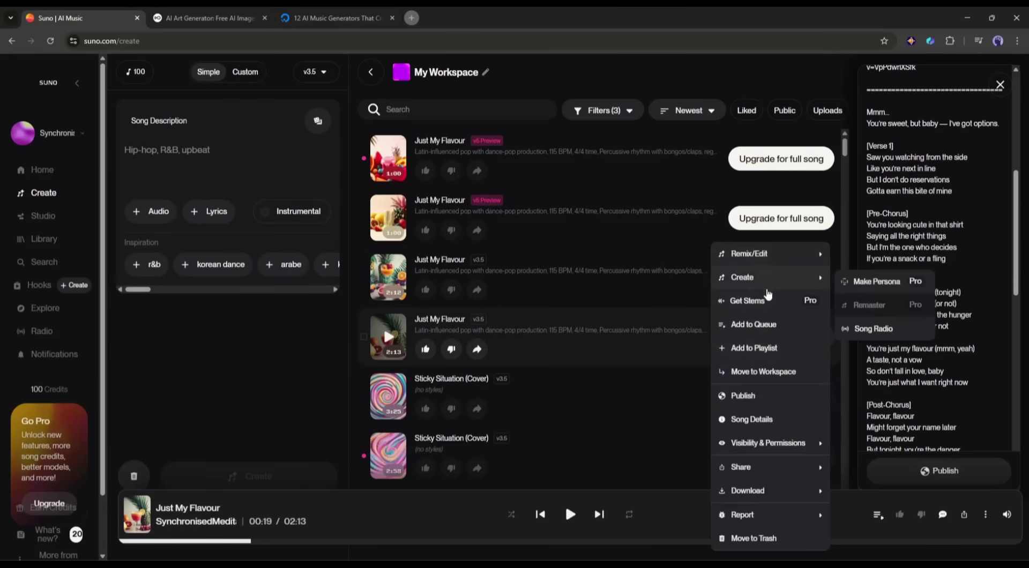
{"action": "mouse_move", "coordinate": [773, 492]}
{"action": "left_click", "coordinate": [882, 492]}
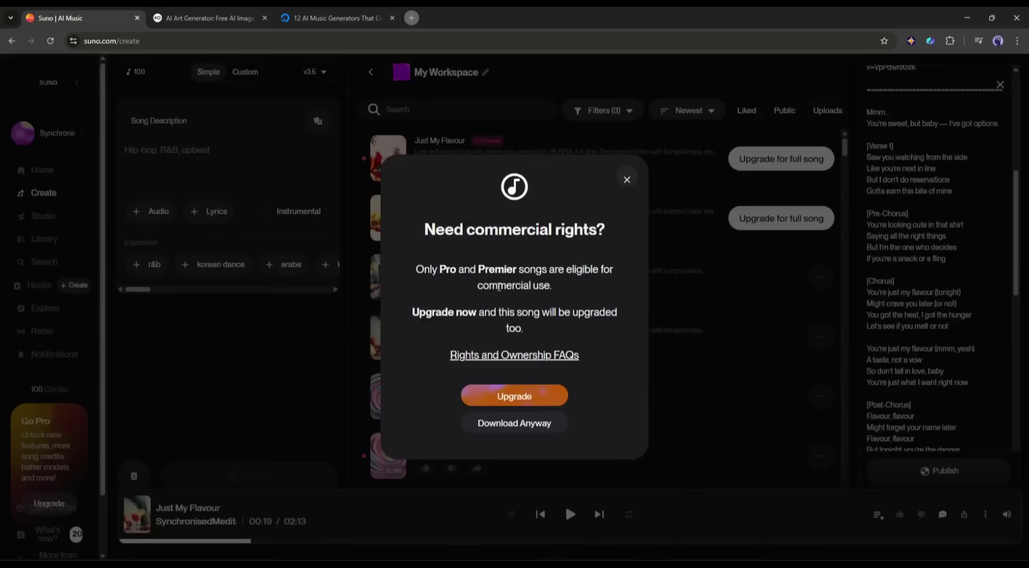
{"action": "left_click", "coordinate": [489, 429]}
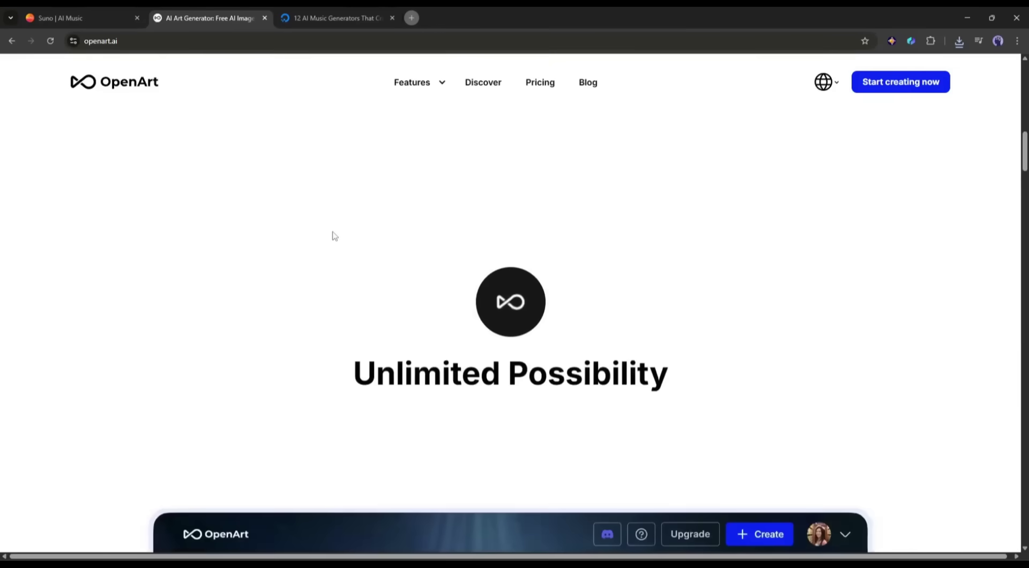
Look through the features presented on OpenArt's landing page
{"action": "scroll", "coordinate": [339, 248], "scroll_direction": "down", "scroll_amount": 12}
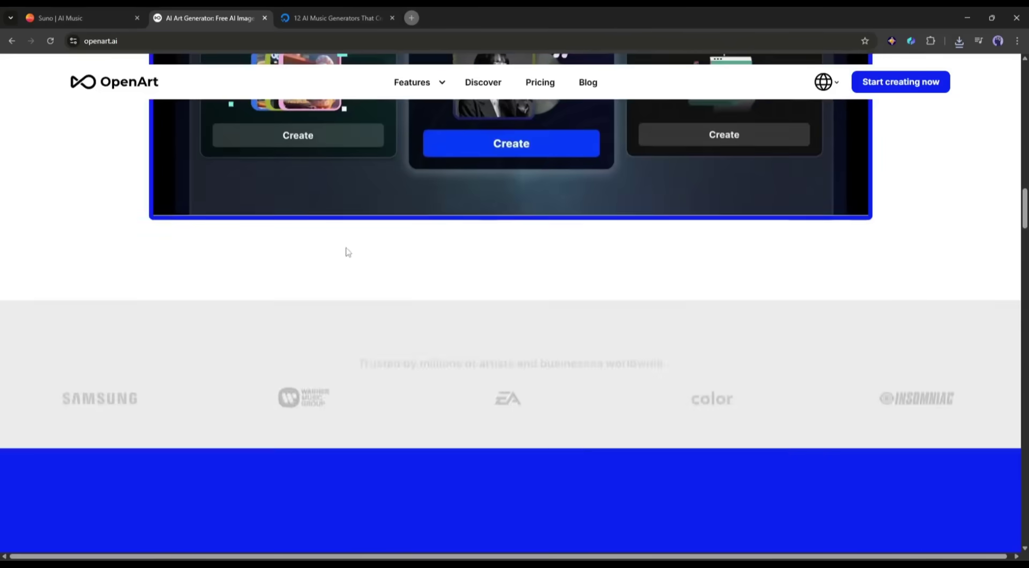
{"action": "scroll", "coordinate": [432, 333], "scroll_direction": "down", "scroll_amount": 5}
{"action": "scroll", "coordinate": [450, 349], "scroll_direction": "up", "scroll_amount": 4}
{"action": "scroll", "coordinate": [450, 349], "scroll_direction": "down", "scroll_amount": 5}
{"action": "scroll", "coordinate": [449, 345], "scroll_direction": "down", "scroll_amount": 8}
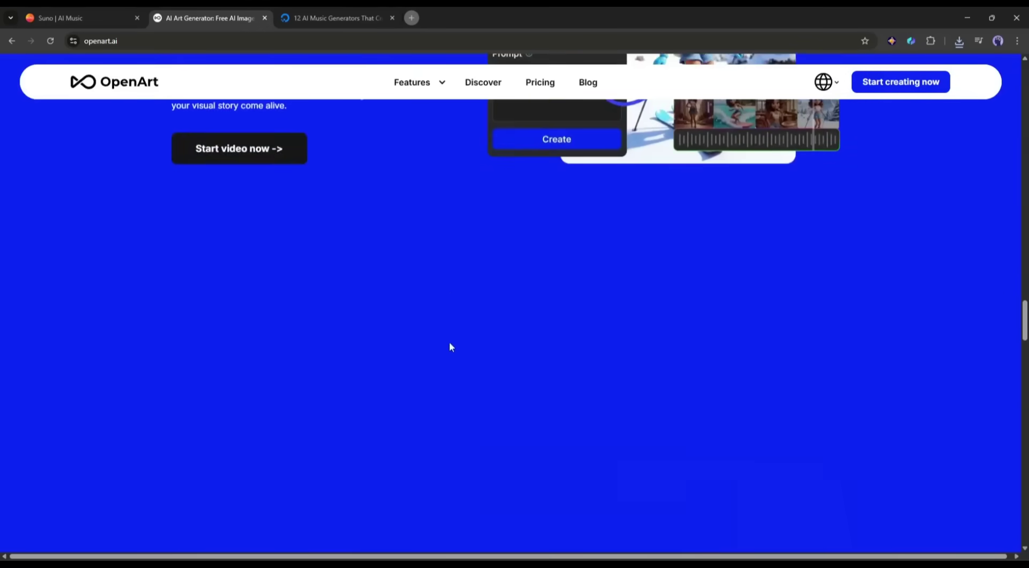
{"action": "scroll", "coordinate": [449, 342], "scroll_direction": "up", "scroll_amount": 20}
{"action": "scroll", "coordinate": [449, 343], "scroll_direction": "up", "scroll_amount": 8}
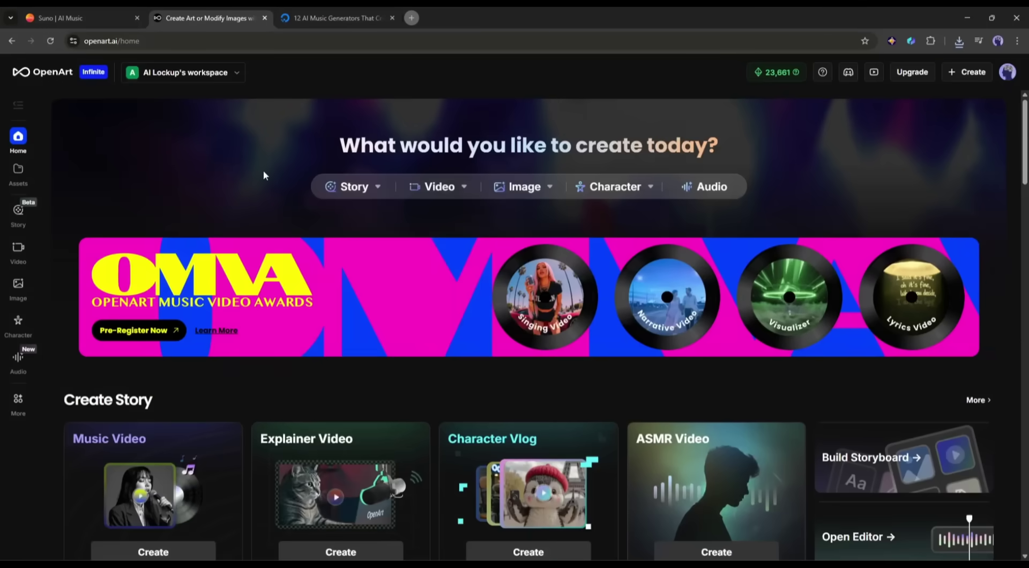
Start a Music Video story from the OpenArt home page and choose the Narrative Video type
{"action": "scroll", "coordinate": [263, 174], "scroll_direction": "down", "scroll_amount": 8}
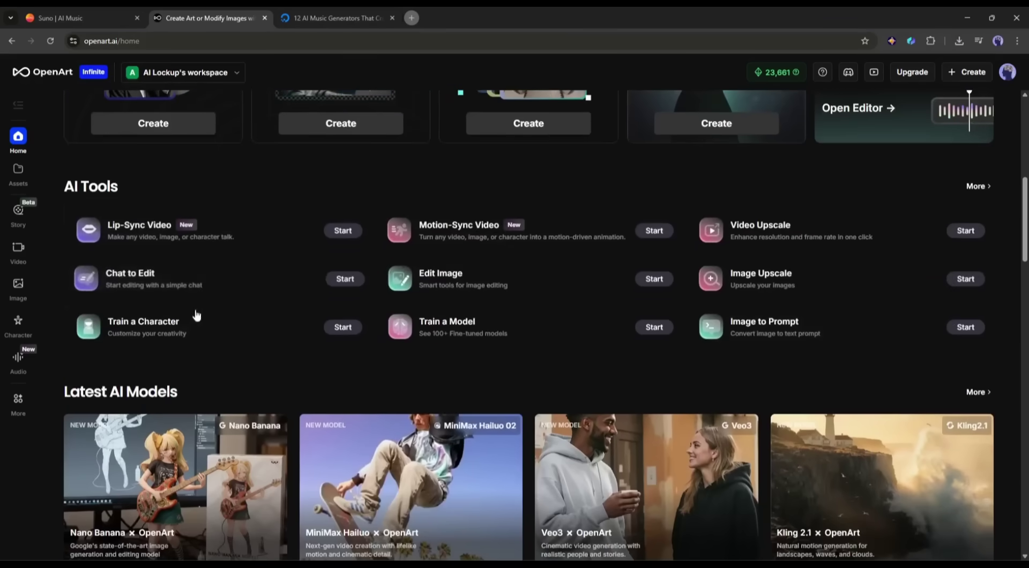
{"action": "scroll", "coordinate": [750, 357], "scroll_direction": "down", "scroll_amount": 5}
{"action": "scroll", "coordinate": [755, 367], "scroll_direction": "up", "scroll_amount": 12}
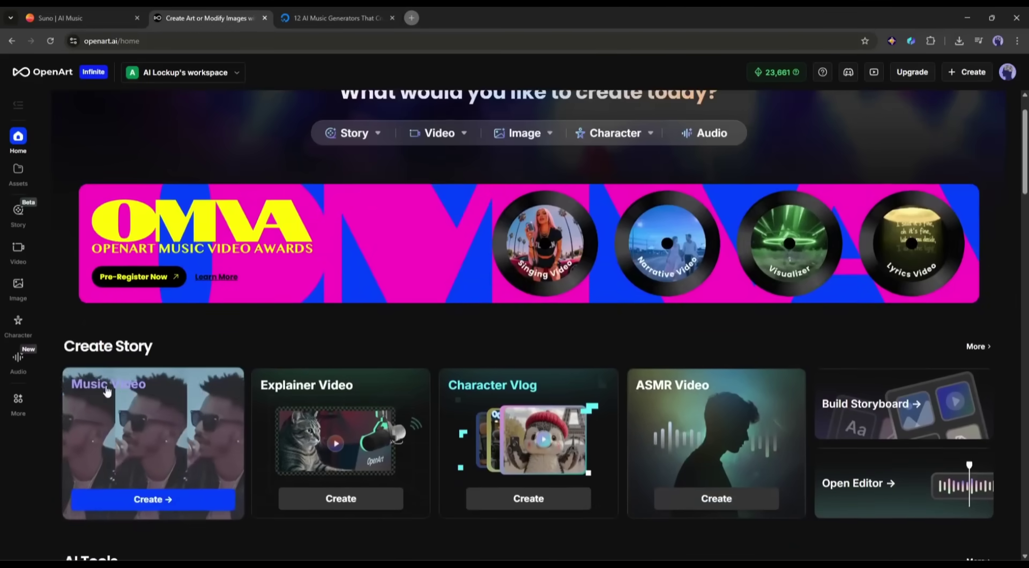
{"action": "left_click", "coordinate": [152, 421]}
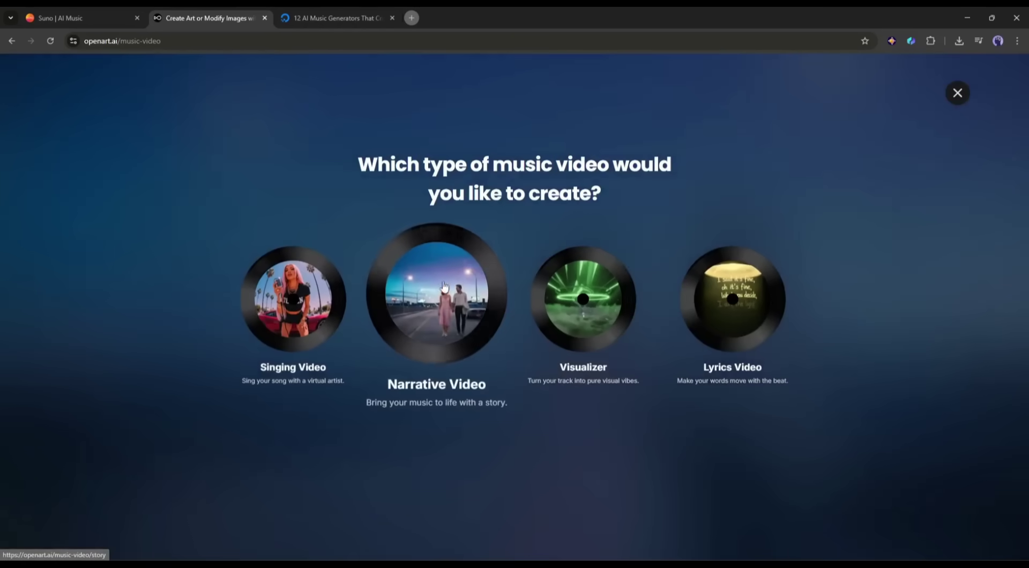
{"action": "left_click", "coordinate": [443, 287]}
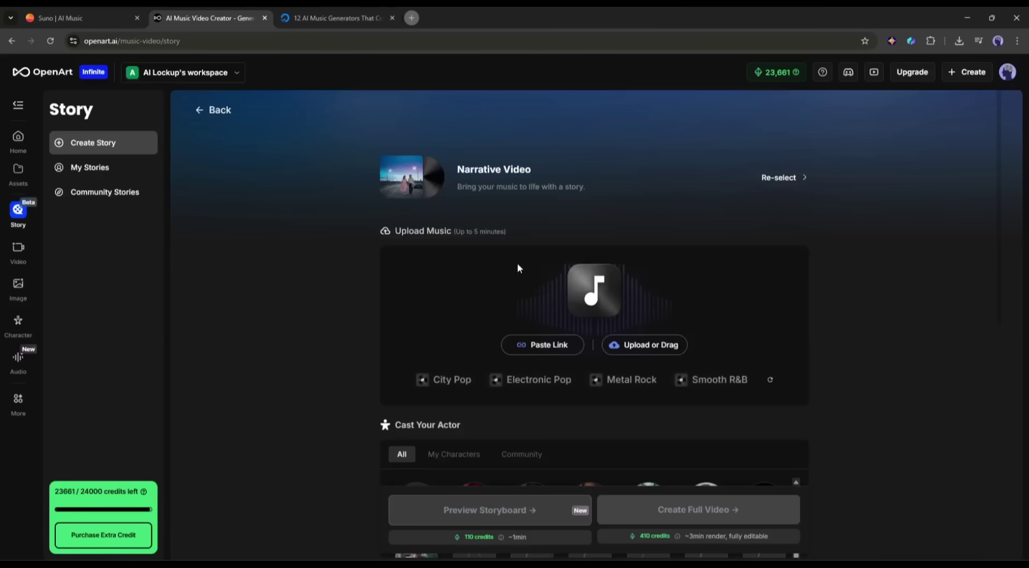
{"action": "scroll", "coordinate": [580, 391], "scroll_direction": "down", "scroll_amount": 4}
{"action": "scroll", "coordinate": [804, 335], "scroll_direction": "up", "scroll_amount": 4}
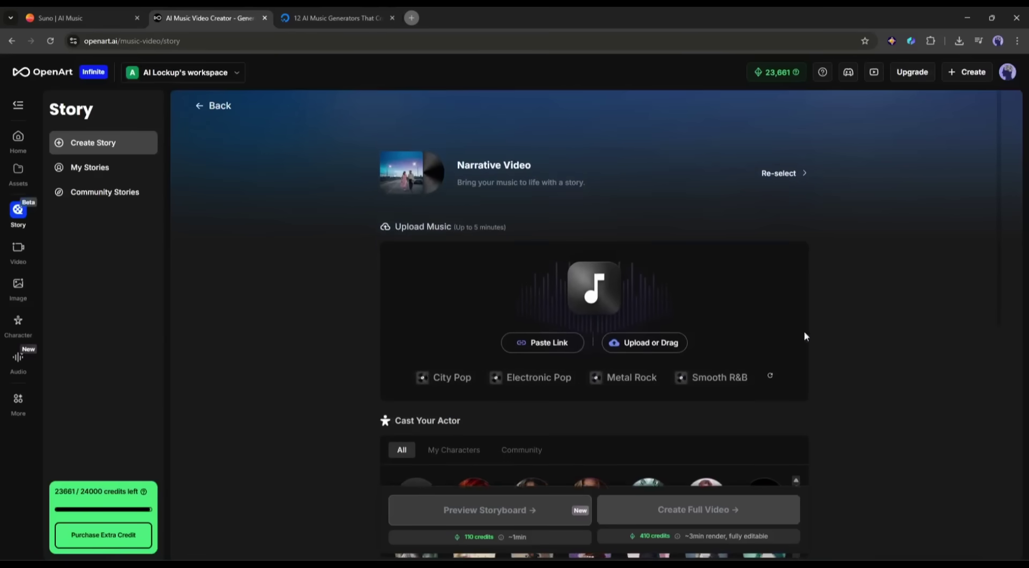
{"action": "left_click", "coordinate": [647, 350]}
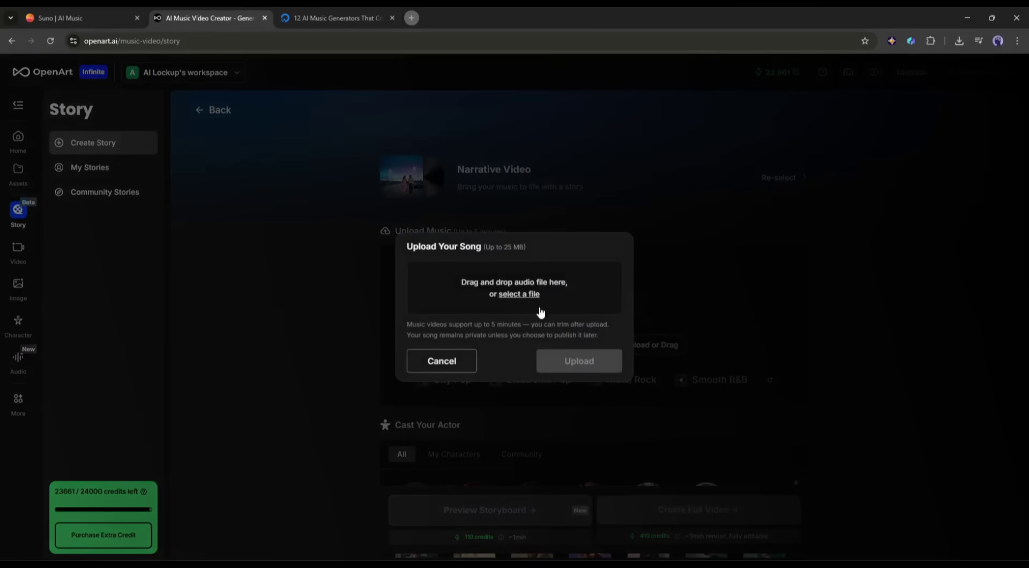
{"action": "left_click", "coordinate": [450, 363]}
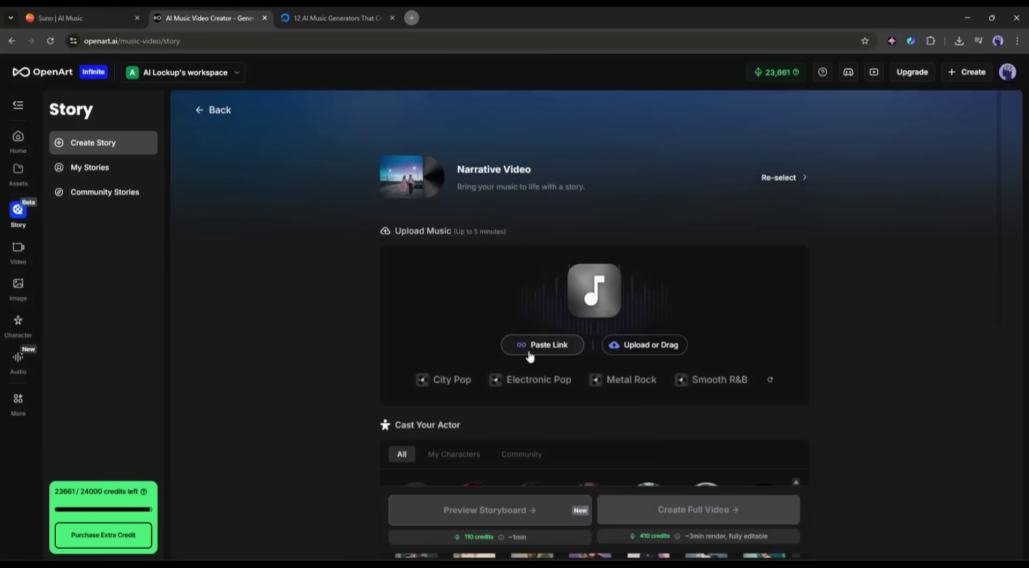
Import the music for the narrative video by pasting the Suno song link and grabbing it
{"action": "left_click", "coordinate": [529, 355]}
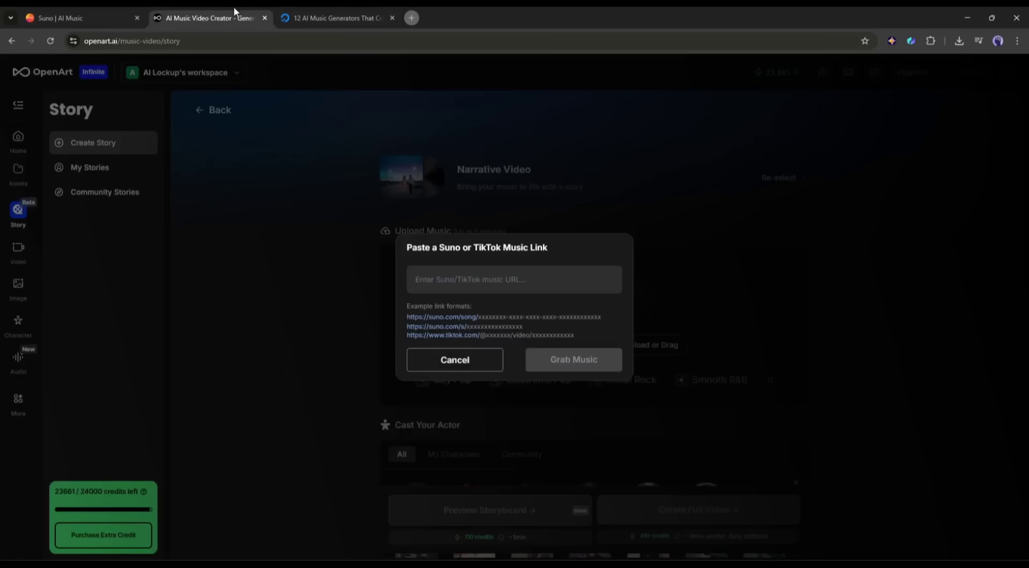
{"action": "right_click", "coordinate": [457, 283]}
{"action": "left_click", "coordinate": [483, 138]}
{"action": "left_click", "coordinate": [582, 359]}
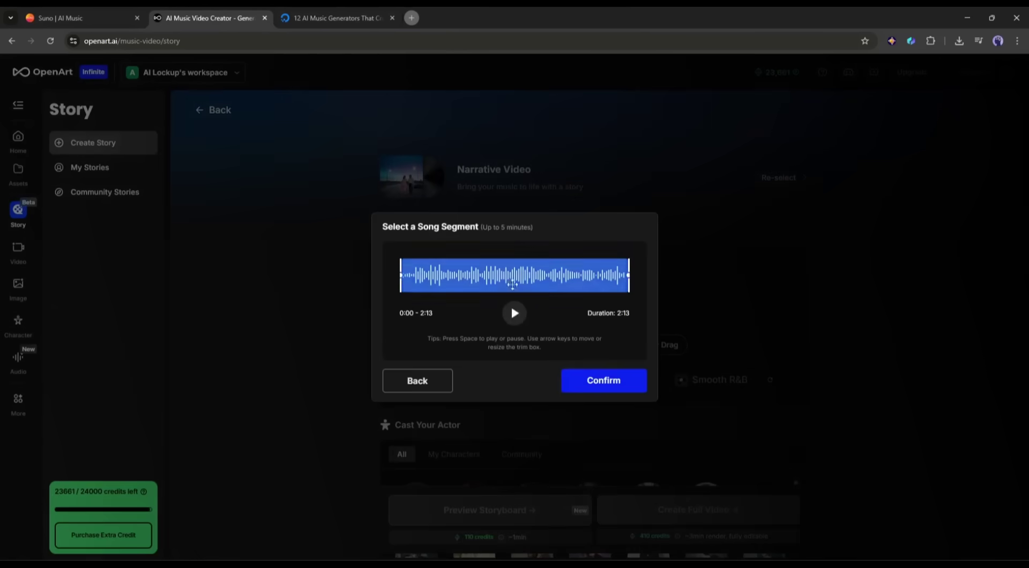
Trim the song's start to 0:04, shorten the segment to 1:00, and confirm the selection
{"action": "left_click", "coordinate": [412, 289]}
{"action": "left_click_drag", "start_coordinate": [399, 274], "coordinate": [408, 275]}
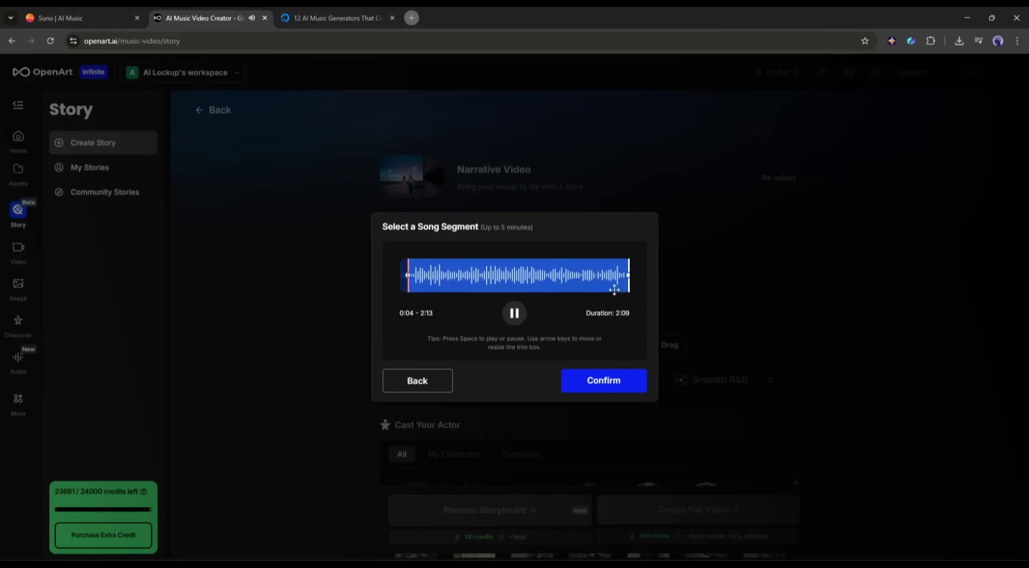
{"action": "left_click", "coordinate": [598, 379]}
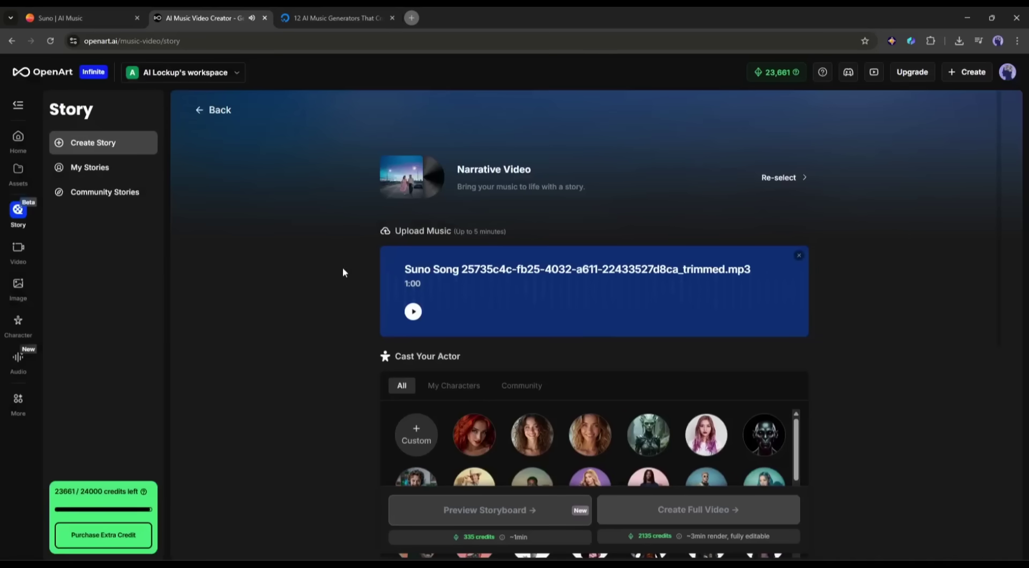
Create a custom actor for the video by entering a character name and uploading a reference image
{"action": "scroll", "coordinate": [335, 282], "scroll_direction": "down", "scroll_amount": 3}
{"action": "scroll", "coordinate": [307, 273], "scroll_direction": "up", "scroll_amount": 3}
{"action": "scroll", "coordinate": [322, 271], "scroll_direction": "down", "scroll_amount": 3}
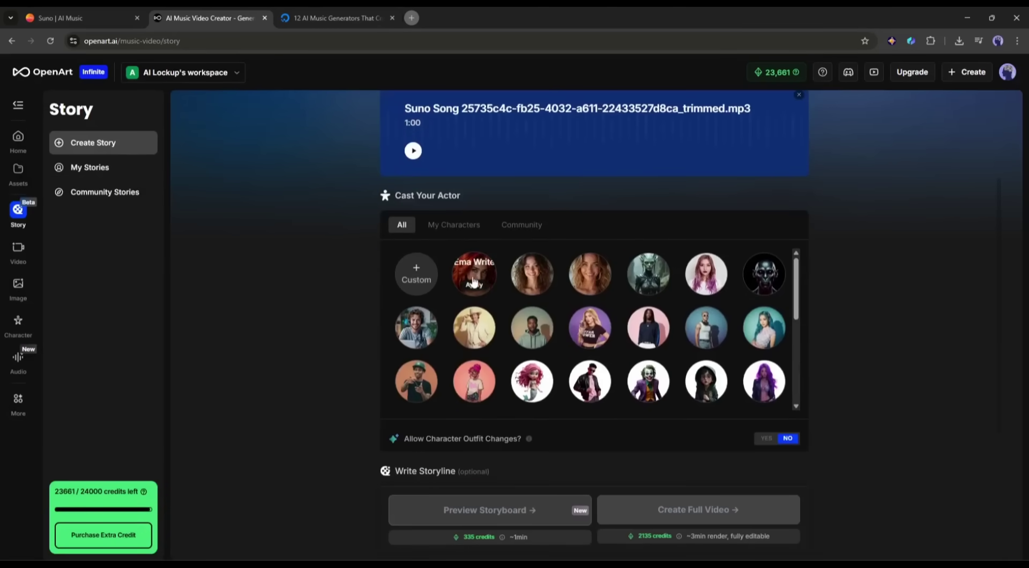
{"action": "scroll", "coordinate": [477, 283], "scroll_direction": "down", "scroll_amount": 5}
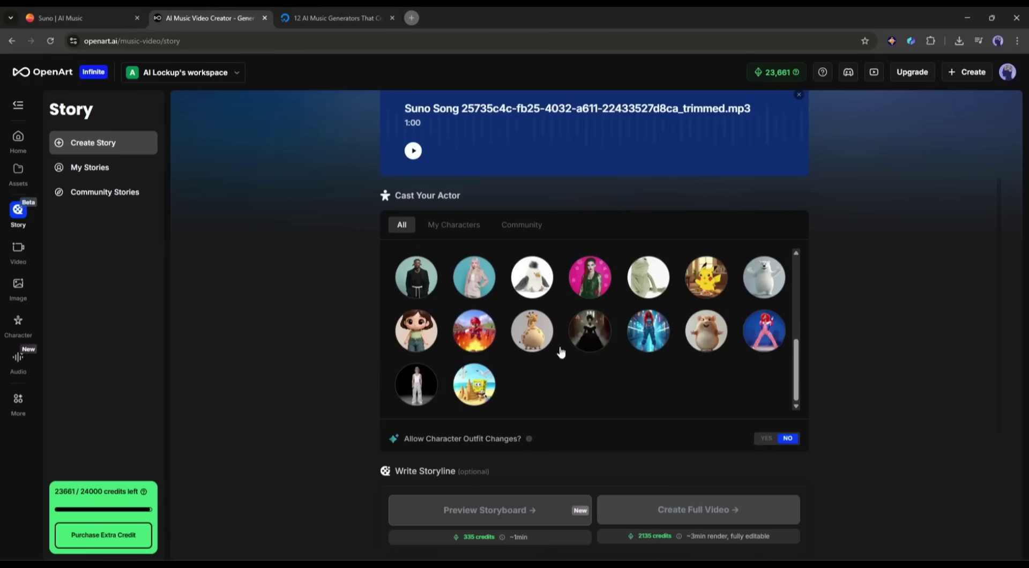
{"action": "scroll", "coordinate": [734, 343], "scroll_direction": "up", "scroll_amount": 5}
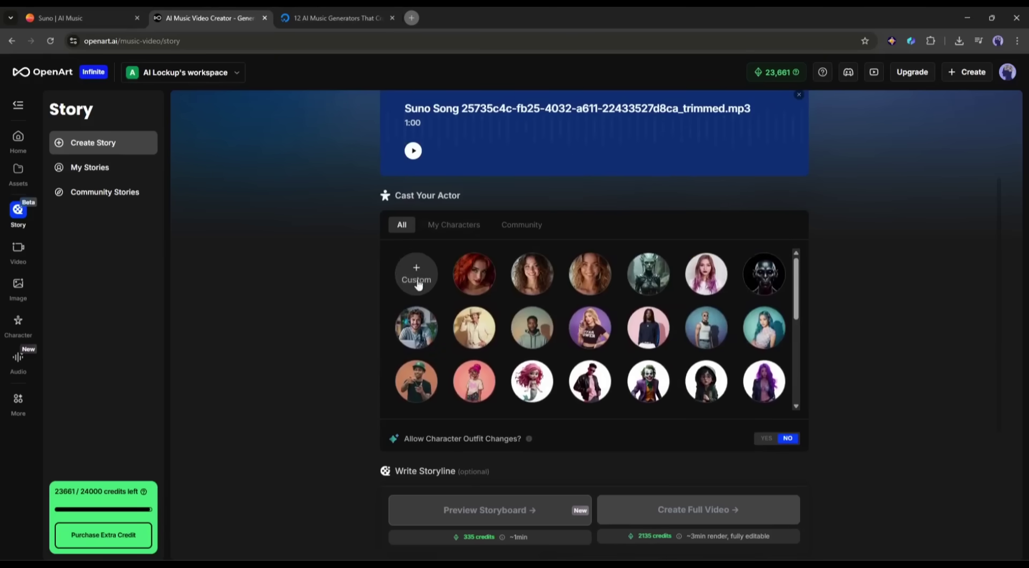
{"action": "left_click", "coordinate": [413, 277]}
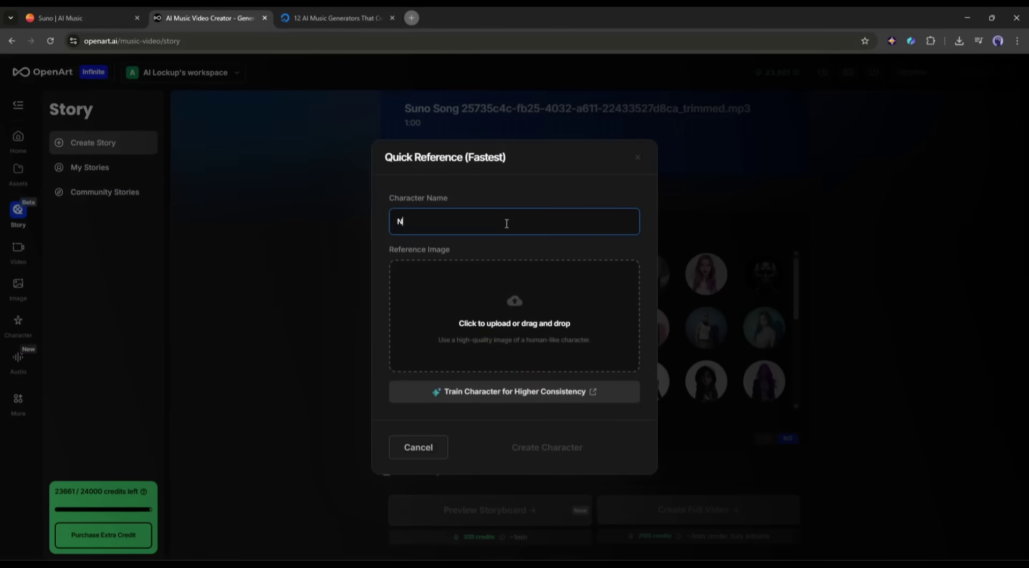
{"action": "left_click", "coordinate": [498, 321]}
{"action": "double_click", "coordinate": [490, 329]}
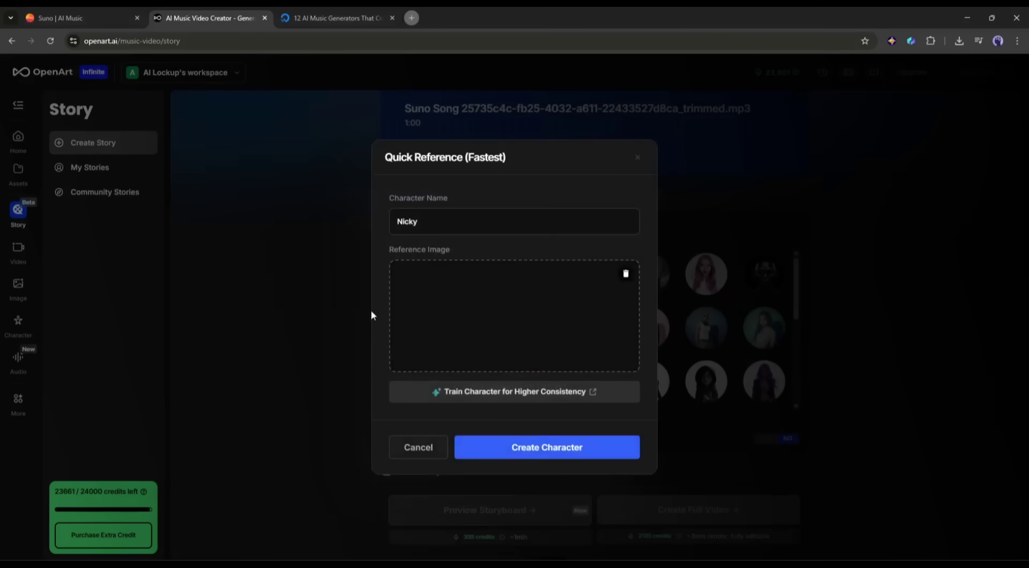
{"action": "left_click", "coordinate": [519, 448]}
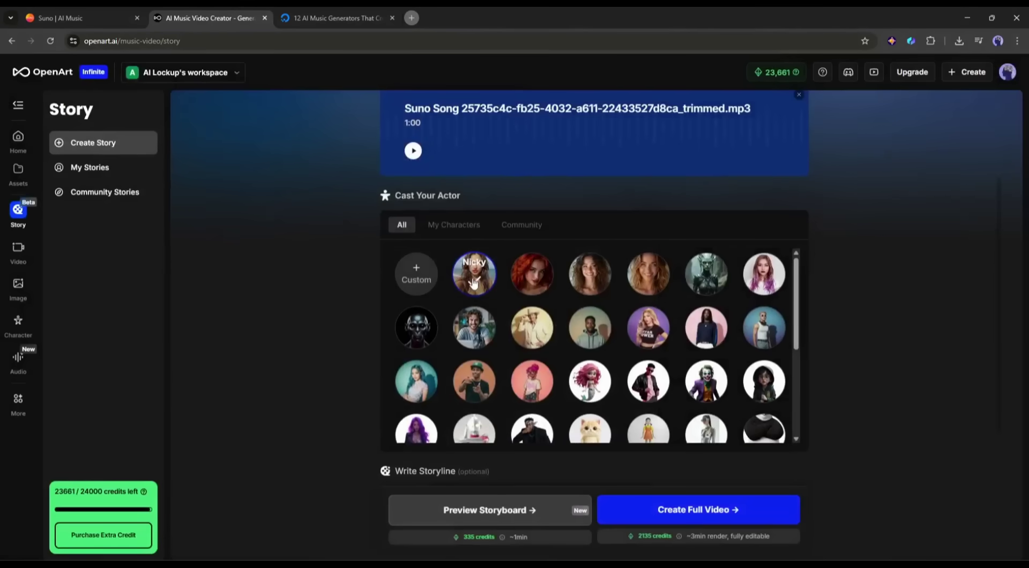
Cast the existing red-haired woman as the actor instead and allow character outfit changes
{"action": "left_click", "coordinate": [539, 280]}
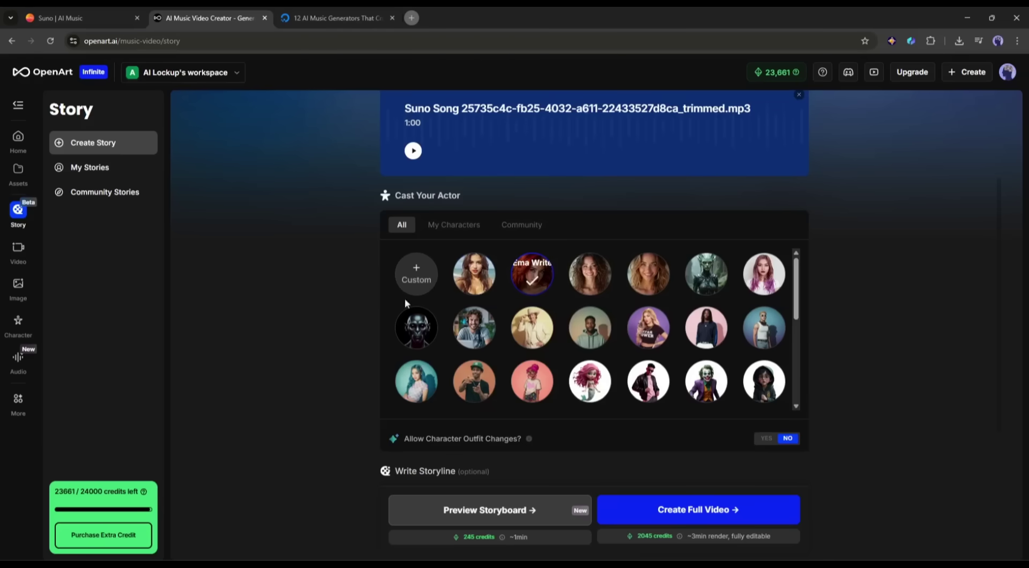
{"action": "scroll", "coordinate": [774, 402], "scroll_direction": "down", "scroll_amount": 1}
{"action": "left_click", "coordinate": [765, 385]}
{"action": "scroll", "coordinate": [493, 383], "scroll_direction": "down", "scroll_amount": 1}
{"action": "scroll", "coordinate": [493, 383], "scroll_direction": "down", "scroll_amount": 2}
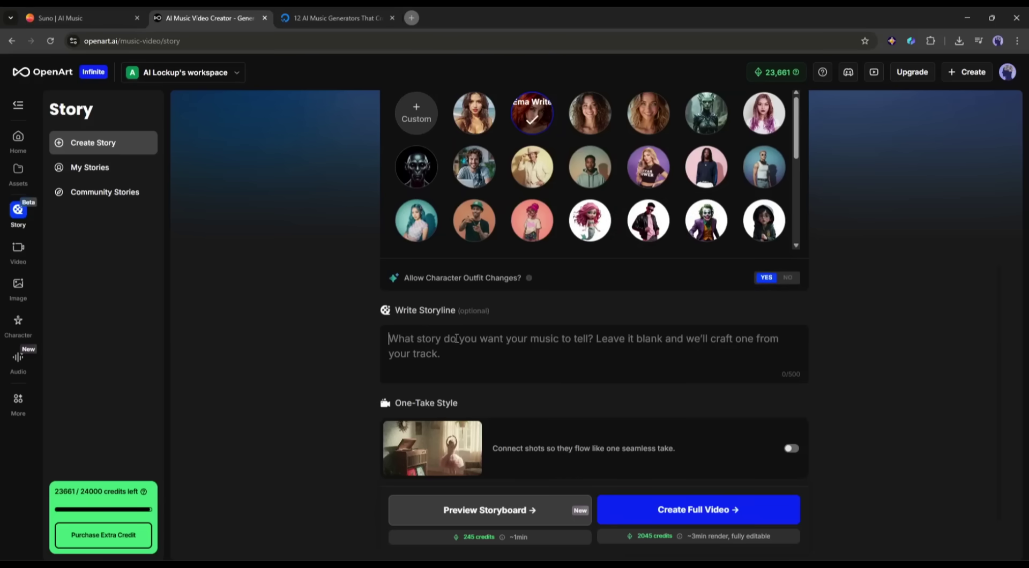
{"action": "scroll", "coordinate": [482, 345], "scroll_direction": "down", "scroll_amount": 1}
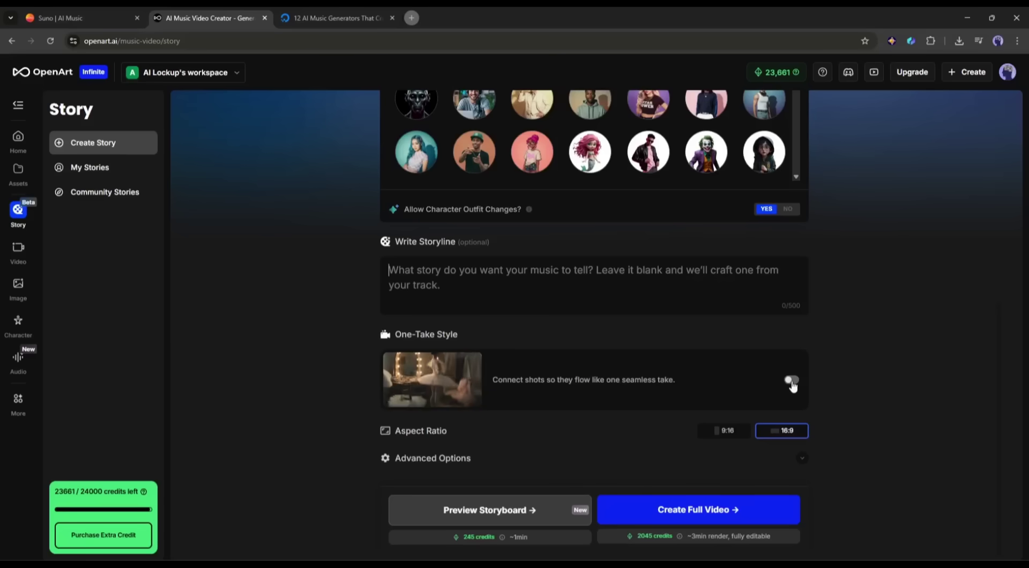
Leave One-Take Style turned off and choose the 16:9 aspect ratio for the video
{"action": "left_click", "coordinate": [792, 380]}
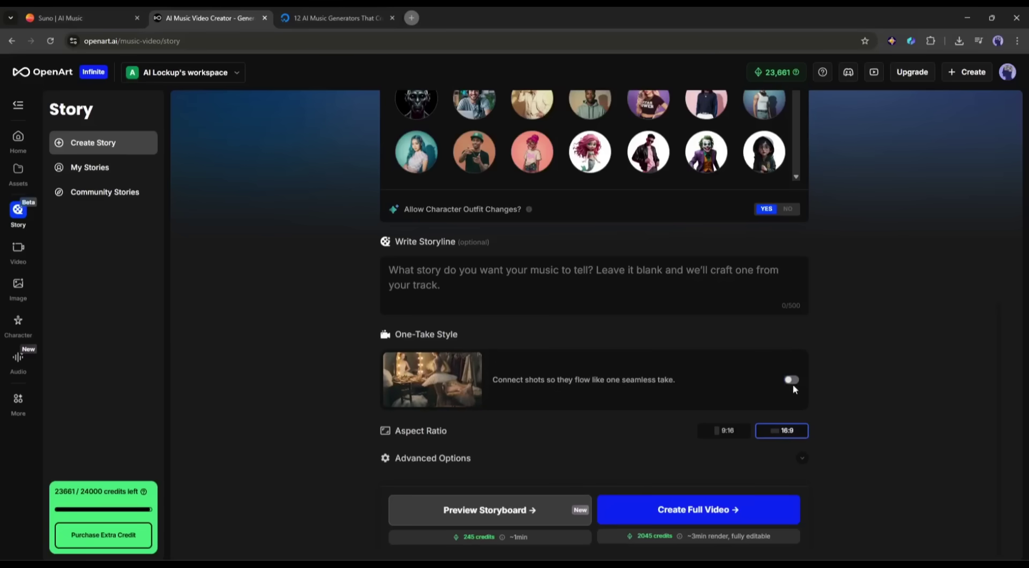
{"action": "left_click", "coordinate": [793, 380]}
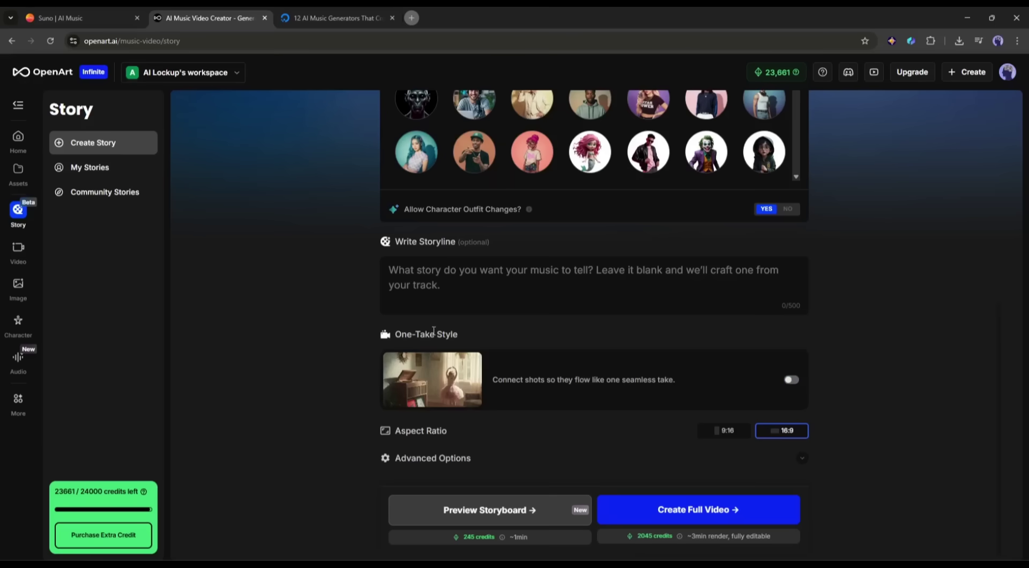
{"action": "left_click_drag", "start_coordinate": [398, 435], "coordinate": [513, 433]}
{"action": "left_click", "coordinate": [588, 436]}
{"action": "left_click", "coordinate": [736, 434]}
{"action": "left_click", "coordinate": [778, 433]}
In the advanced options, keep Match Video to Beat on, turn captions off, and choose Seedream 4.0 as the image model
{"action": "left_click", "coordinate": [802, 459]}
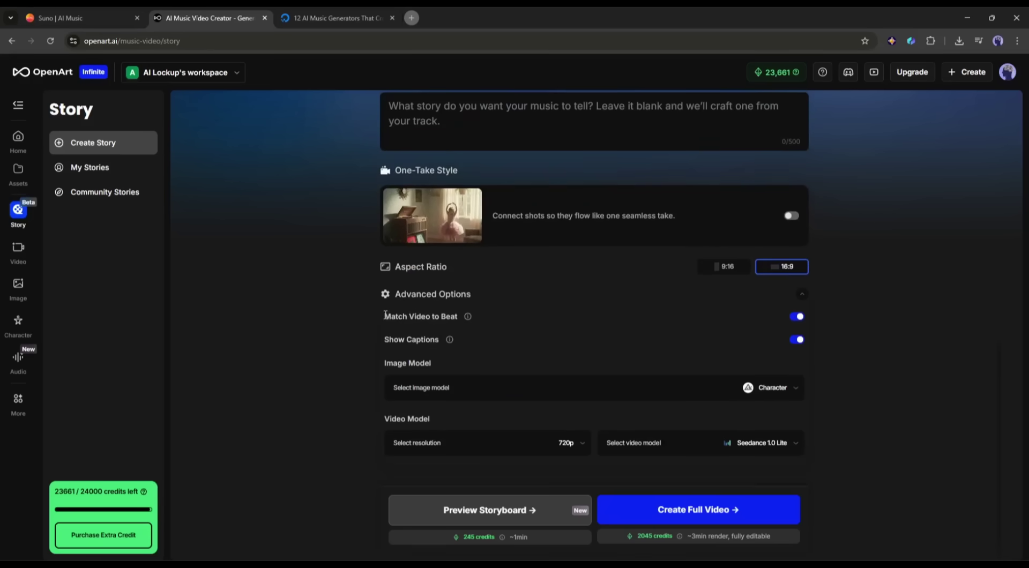
{"action": "left_click_drag", "start_coordinate": [385, 316], "coordinate": [479, 314]}
{"action": "left_click", "coordinate": [559, 311]}
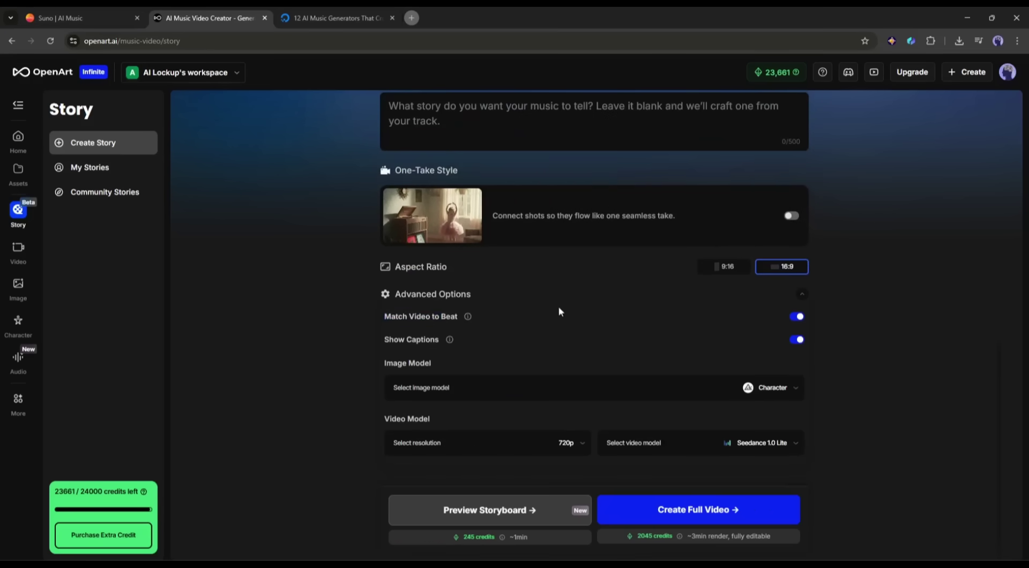
{"action": "left_click", "coordinate": [797, 317]}
{"action": "left_click", "coordinate": [456, 393]}
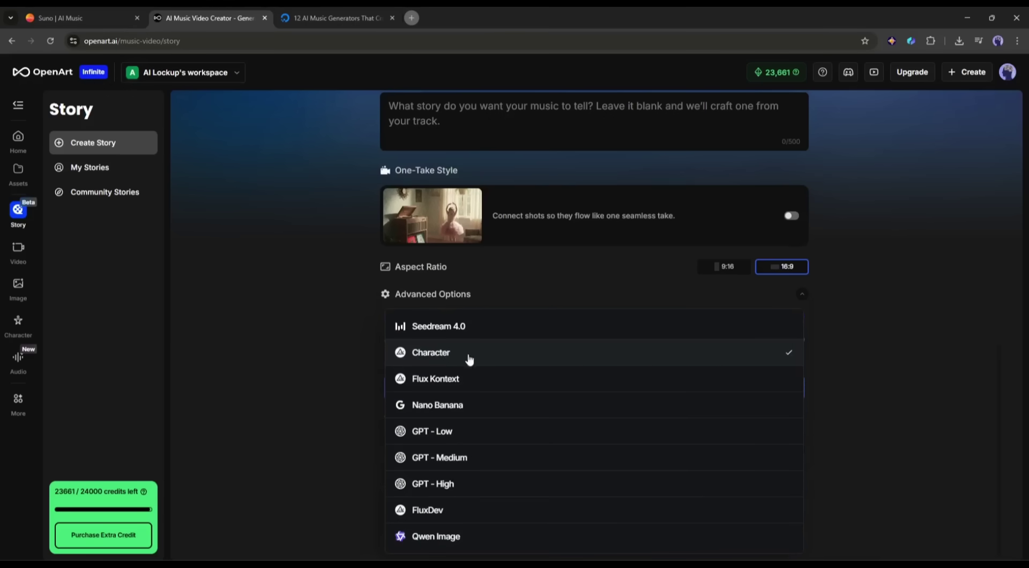
{"action": "left_click", "coordinate": [449, 327]}
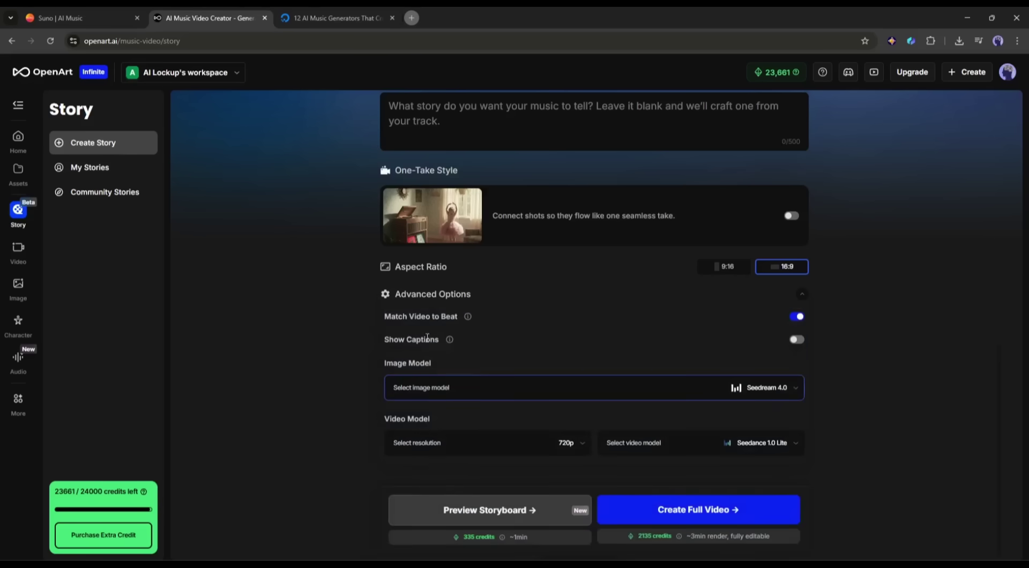
Set the video resolution to 1080p with the Kling2.1 - Pro model and generate the storyboard preview
{"action": "left_click", "coordinate": [501, 448]}
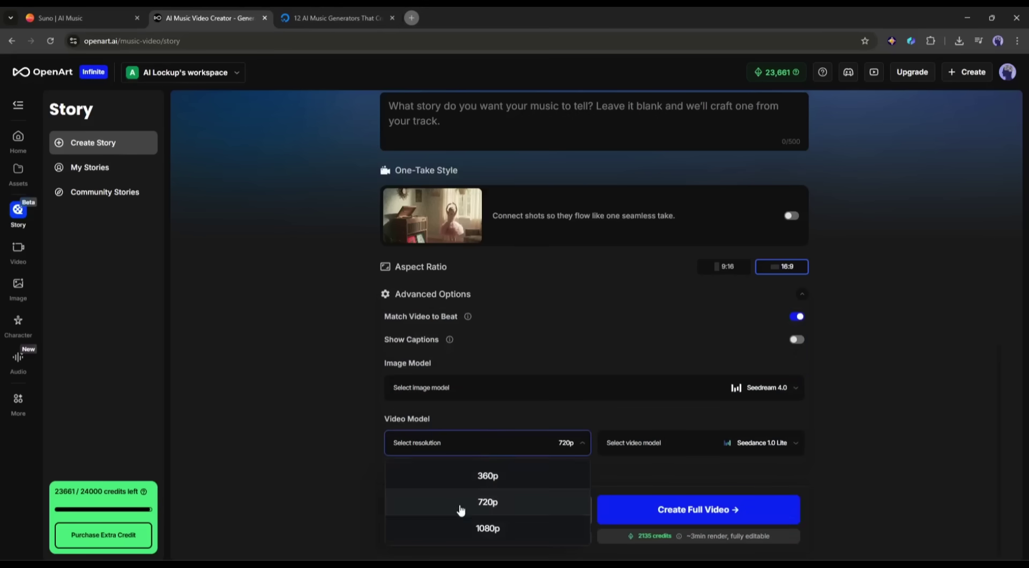
{"action": "left_click", "coordinate": [502, 525]}
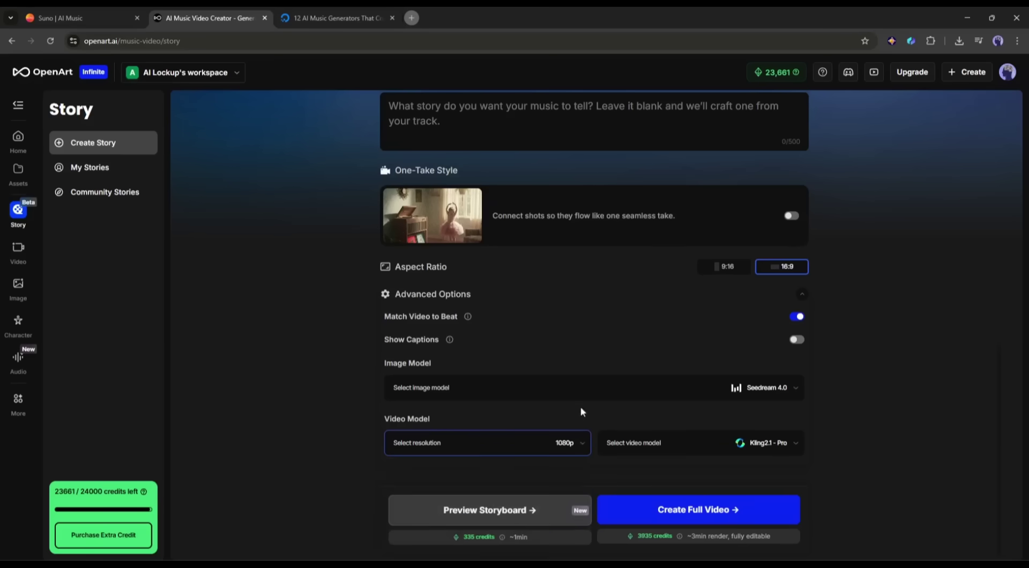
{"action": "left_click", "coordinate": [710, 446]}
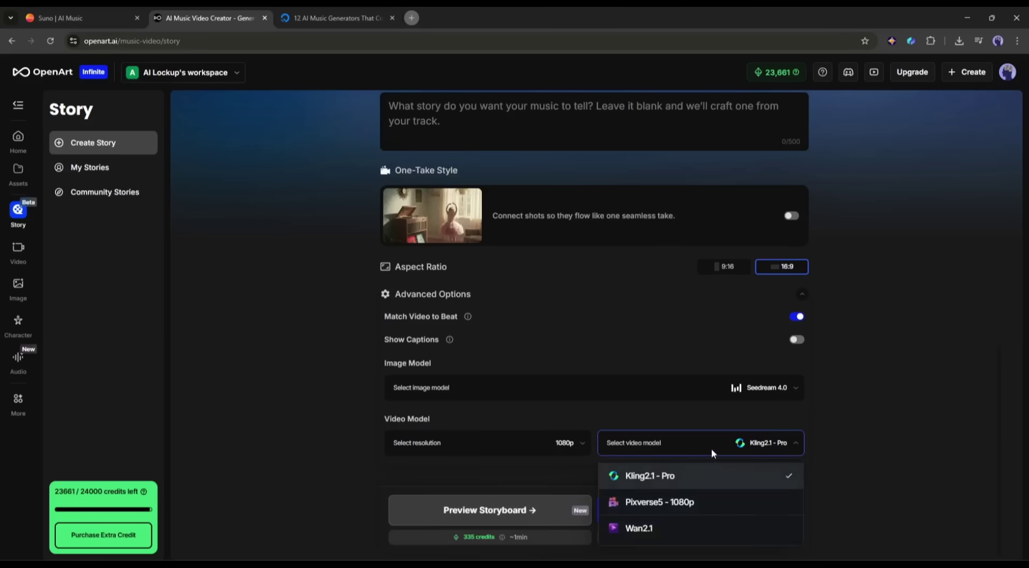
{"action": "left_click", "coordinate": [696, 476]}
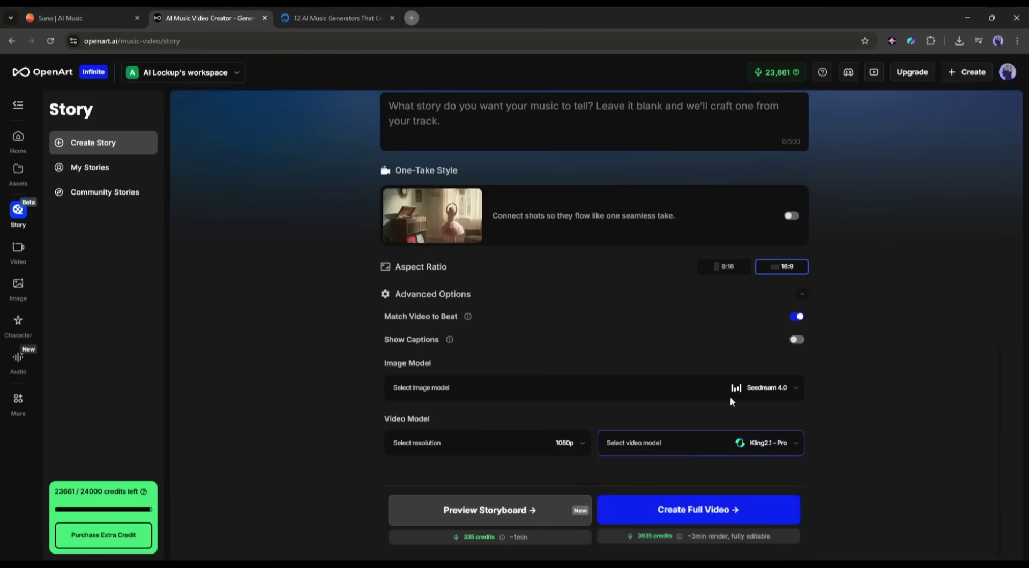
{"action": "left_click", "coordinate": [724, 519]}
{"action": "left_click", "coordinate": [522, 513]}
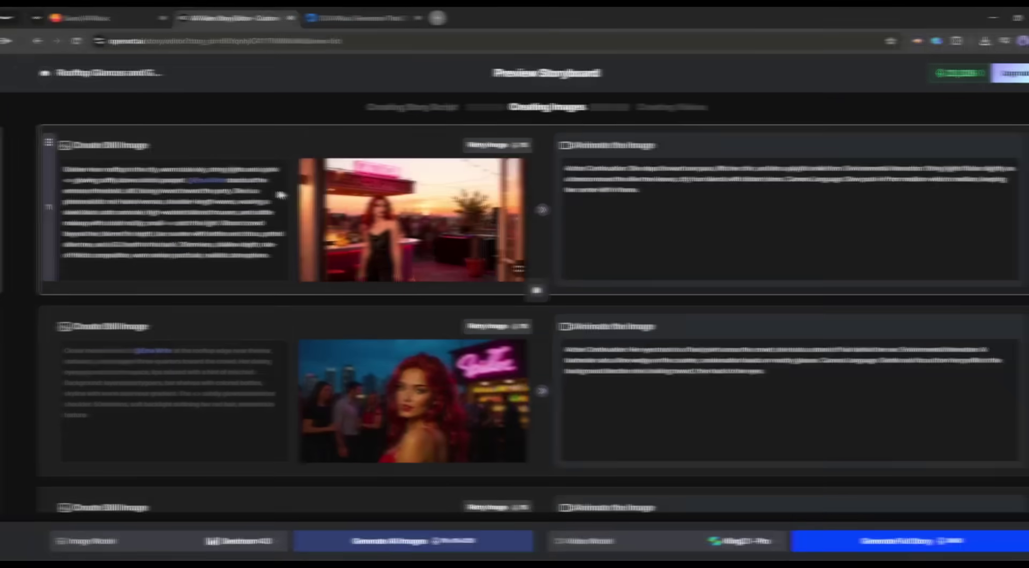
Review the still images, image prompts and animation prompts of the storyboard's shots
{"action": "scroll", "coordinate": [229, 210], "scroll_direction": "down", "scroll_amount": 12}
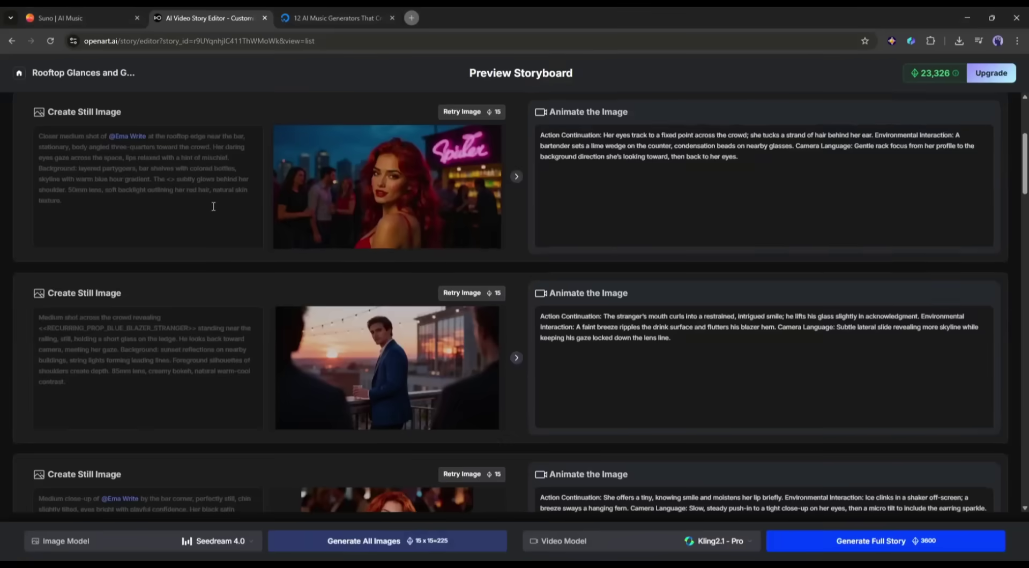
{"action": "scroll", "coordinate": [204, 210], "scroll_direction": "down", "scroll_amount": 15}
{"action": "scroll", "coordinate": [206, 210], "scroll_direction": "down", "scroll_amount": 2}
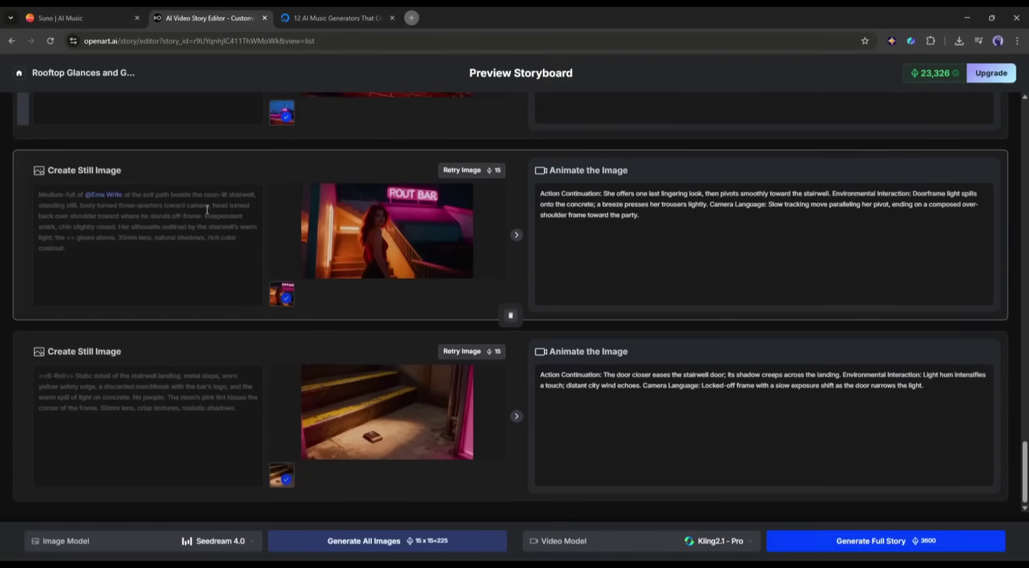
{"action": "scroll", "coordinate": [220, 446], "scroll_direction": "up", "scroll_amount": 20}
{"action": "scroll", "coordinate": [219, 437], "scroll_direction": "up", "scroll_amount": 10}
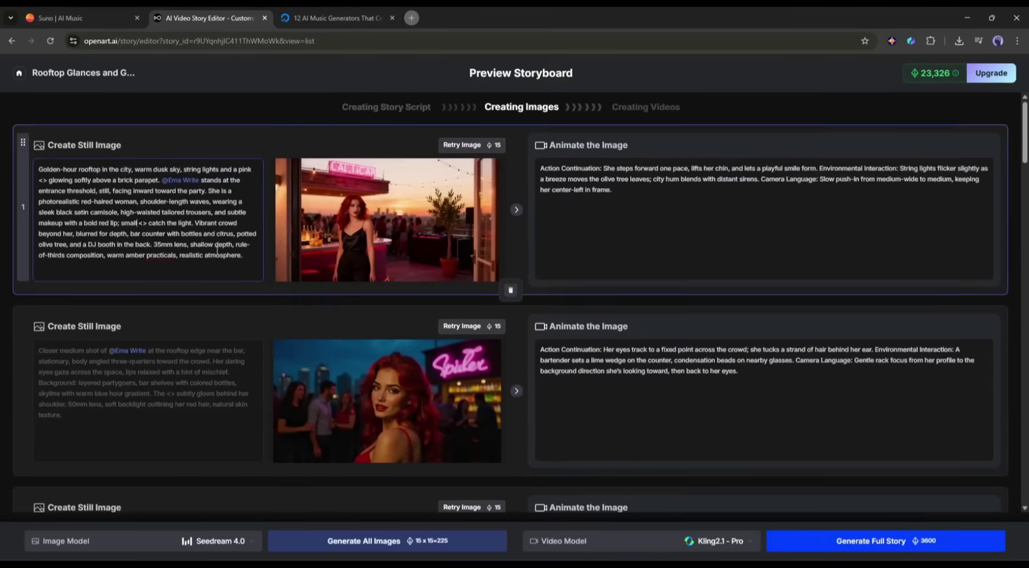
{"action": "scroll", "coordinate": [205, 266], "scroll_direction": "down", "scroll_amount": 5}
{"action": "scroll", "coordinate": [346, 297], "scroll_direction": "down", "scroll_amount": 17}
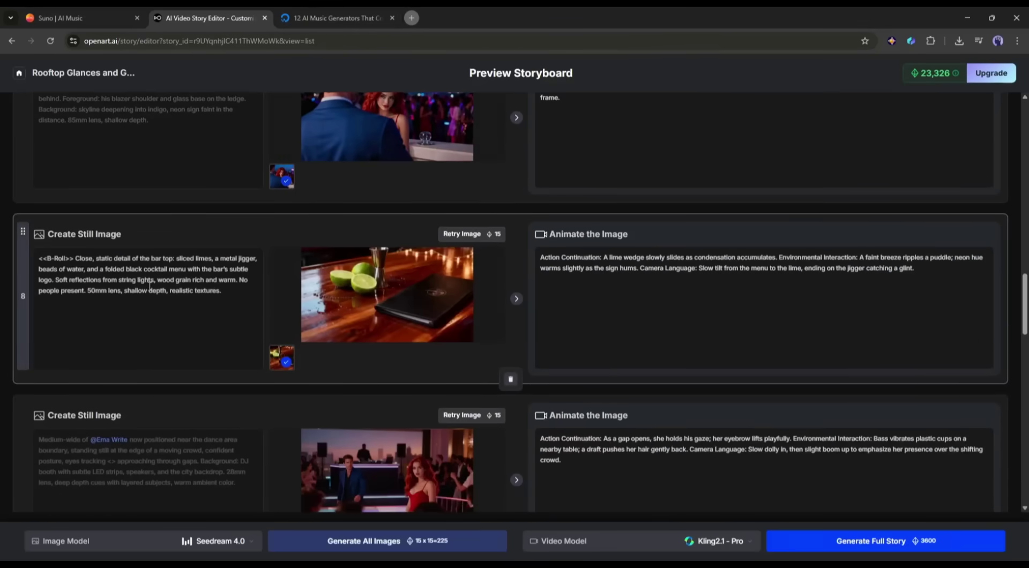
{"action": "scroll", "coordinate": [155, 288], "scroll_direction": "down", "scroll_amount": 3}
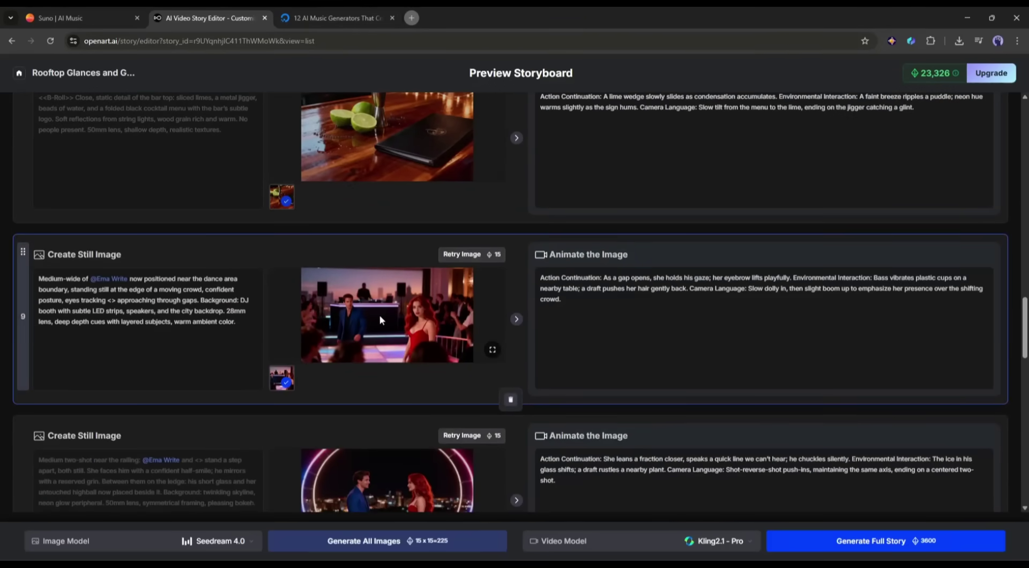
{"action": "scroll", "coordinate": [325, 321], "scroll_direction": "down", "scroll_amount": 9}
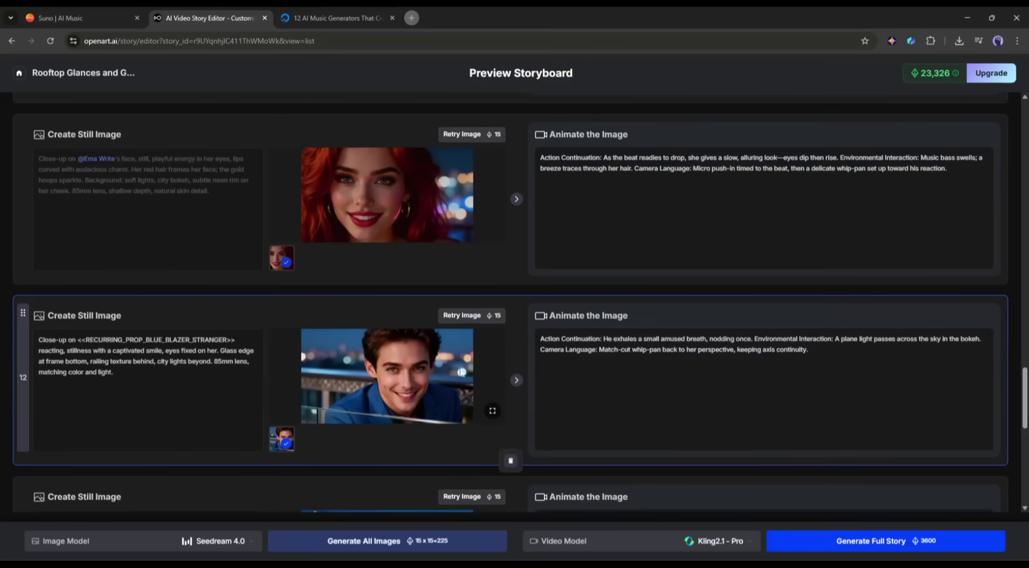
Regenerate the still image of shot 12, the close-up of the man in the blue blazer
{"action": "left_click", "coordinate": [474, 319]}
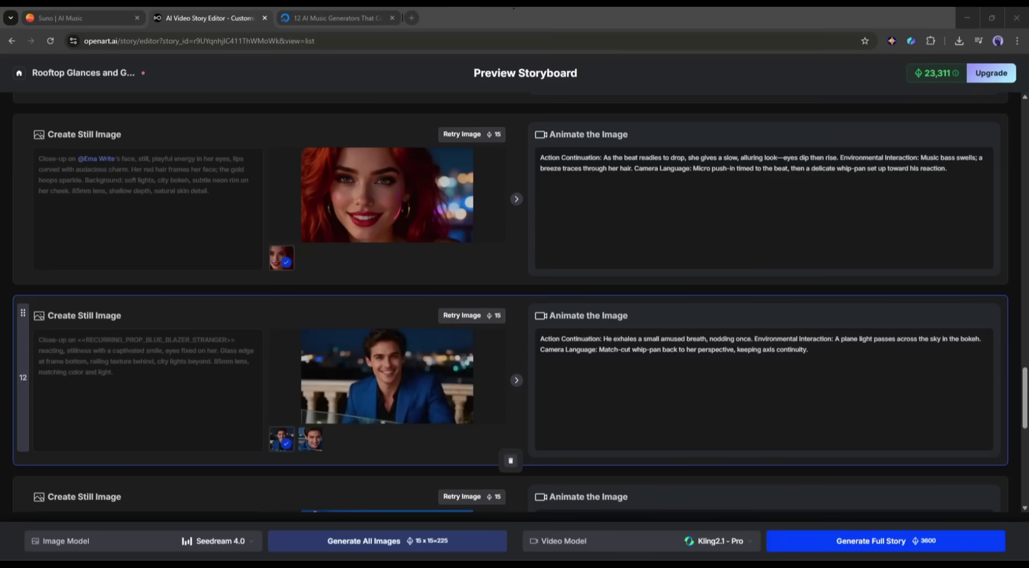
{"action": "left_click", "coordinate": [407, 366]}
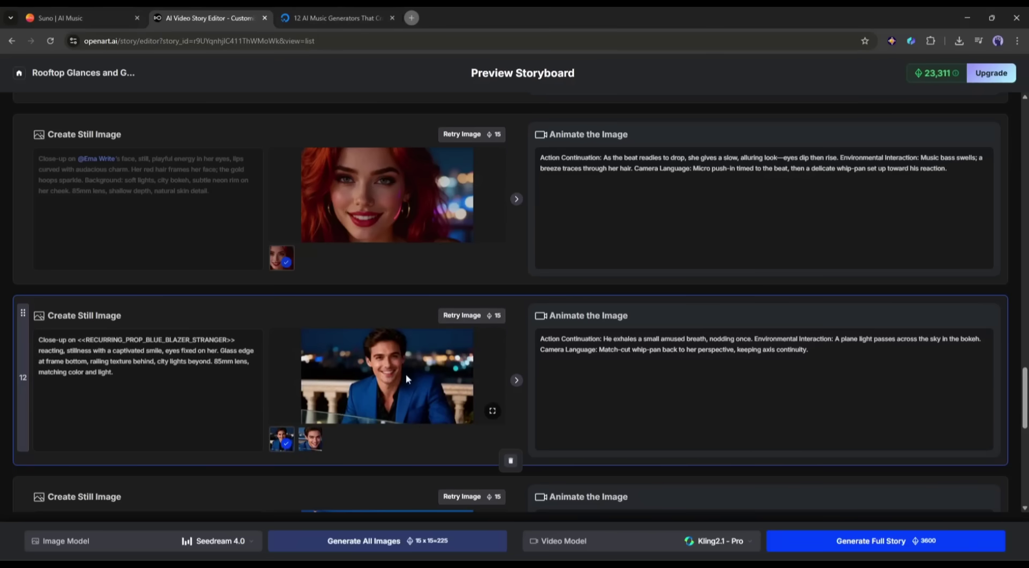
Add "neon" before "city lights" in shot 12's image prompt, regenerate the still image, and check it enlarged
{"action": "left_click", "coordinate": [125, 358]}
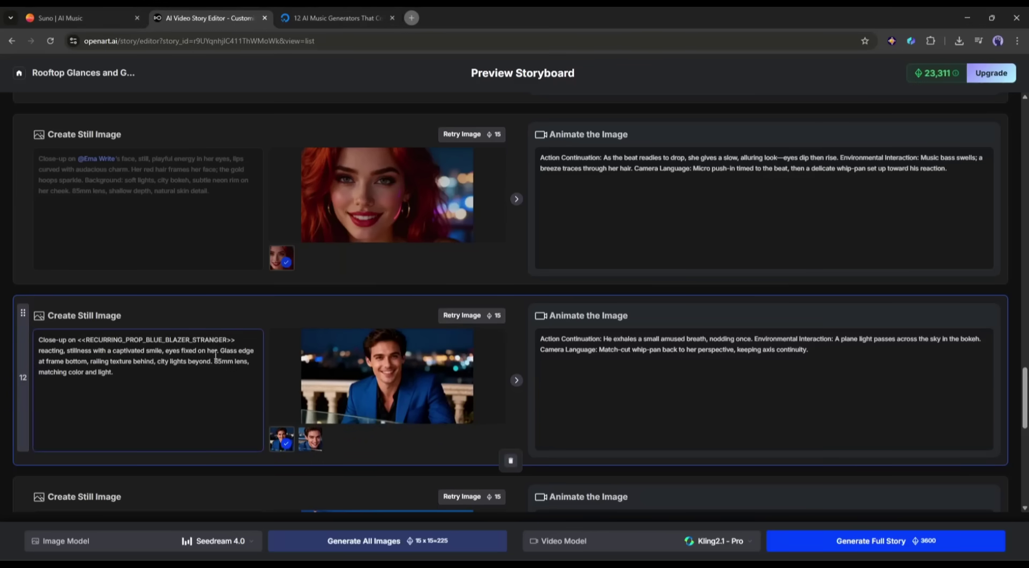
{"action": "left_click_drag", "start_coordinate": [212, 361], "coordinate": [155, 361]}
{"action": "left_click", "coordinate": [156, 361]}
{"action": "type", "text": "neon"}
{"action": "left_click", "coordinate": [410, 394]}
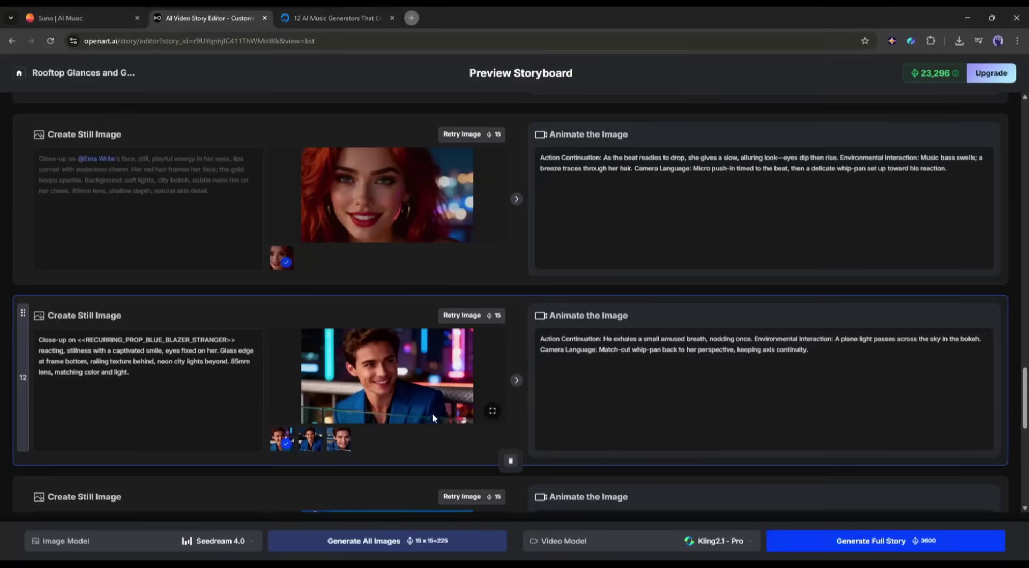
{"action": "left_click", "coordinate": [492, 411]}
{"action": "left_click", "coordinate": [1007, 75]}
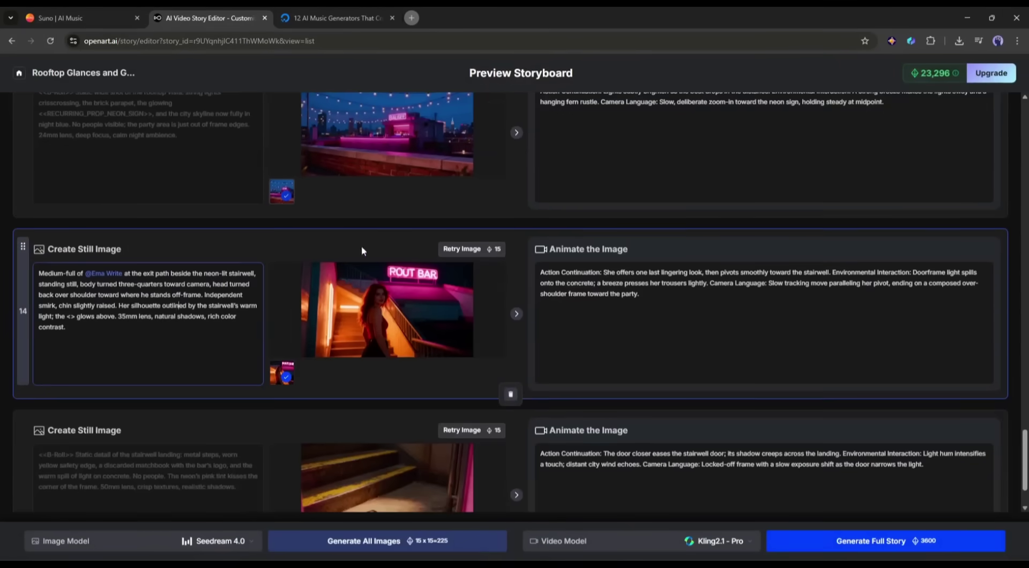
Regenerate the still images of shot 14 at the stairwell and shot 13 of the rooftop vista
{"action": "scroll", "coordinate": [361, 250], "scroll_direction": "up", "scroll_amount": 2}
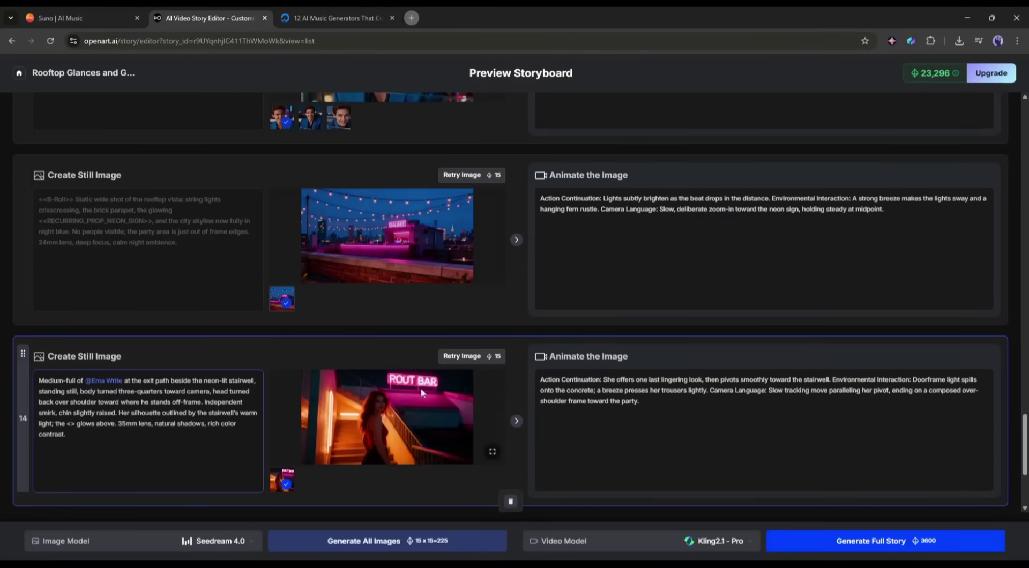
{"action": "left_click", "coordinate": [467, 357]}
{"action": "scroll", "coordinate": [190, 424], "scroll_direction": "down", "scroll_amount": 3}
{"action": "scroll", "coordinate": [187, 391], "scroll_direction": "up", "scroll_amount": 5}
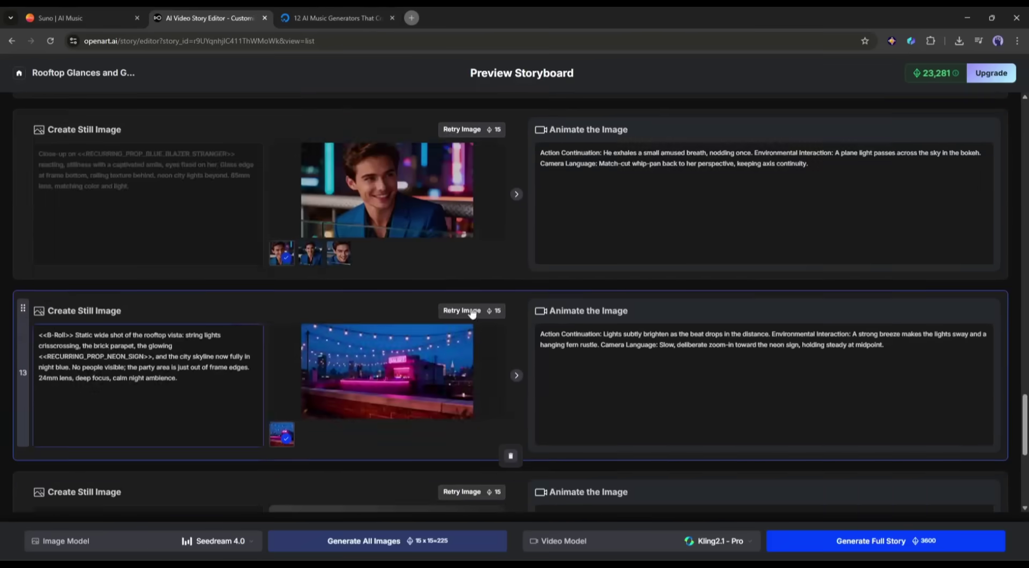
{"action": "left_click", "coordinate": [462, 308]}
{"action": "scroll", "coordinate": [462, 308], "scroll_direction": "down", "scroll_amount": 3}
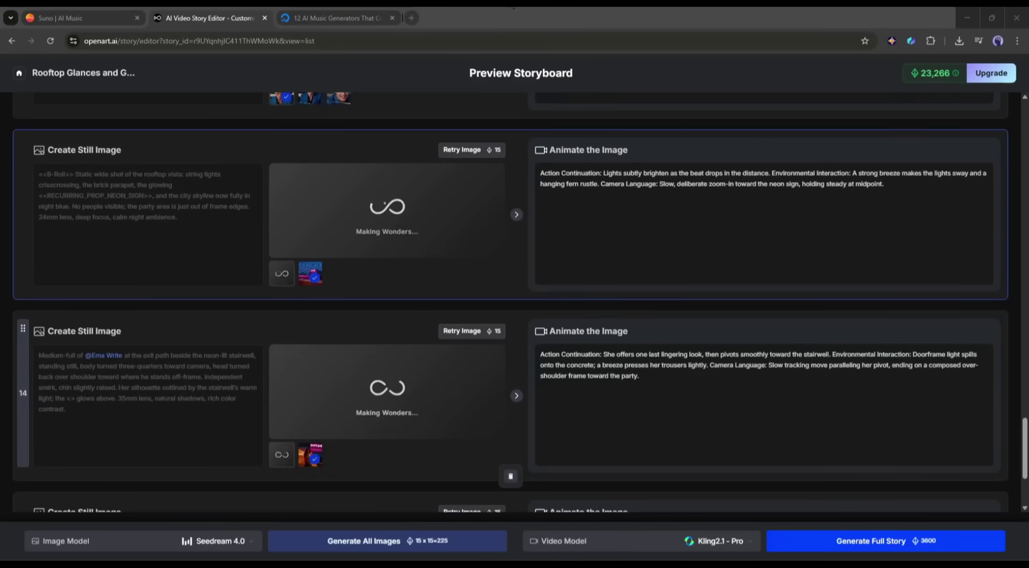
Regenerate the still image of shot 5, the two-shot across the crowd
{"action": "scroll", "coordinate": [395, 265], "scroll_direction": "up", "scroll_amount": 20}
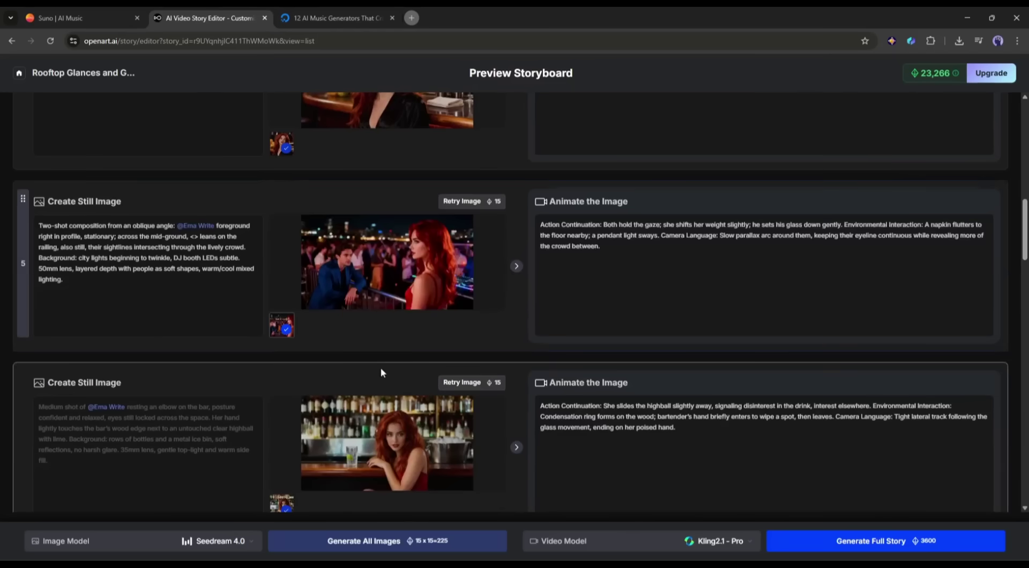
{"action": "left_click", "coordinate": [462, 201]}
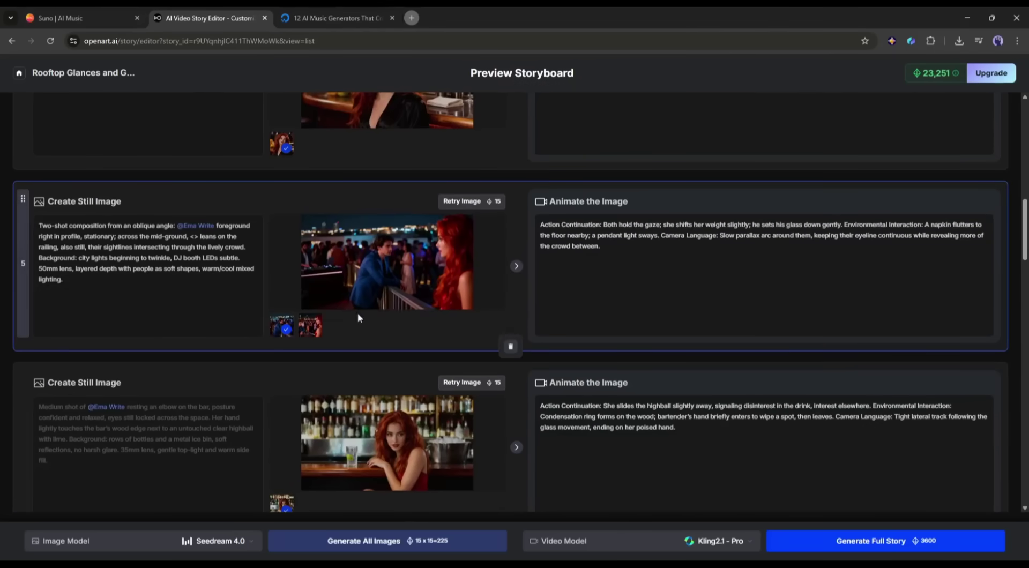
{"action": "scroll", "coordinate": [489, 292], "scroll_direction": "down", "scroll_amount": 3}
{"action": "scroll", "coordinate": [561, 314], "scroll_direction": "up", "scroll_amount": 5}
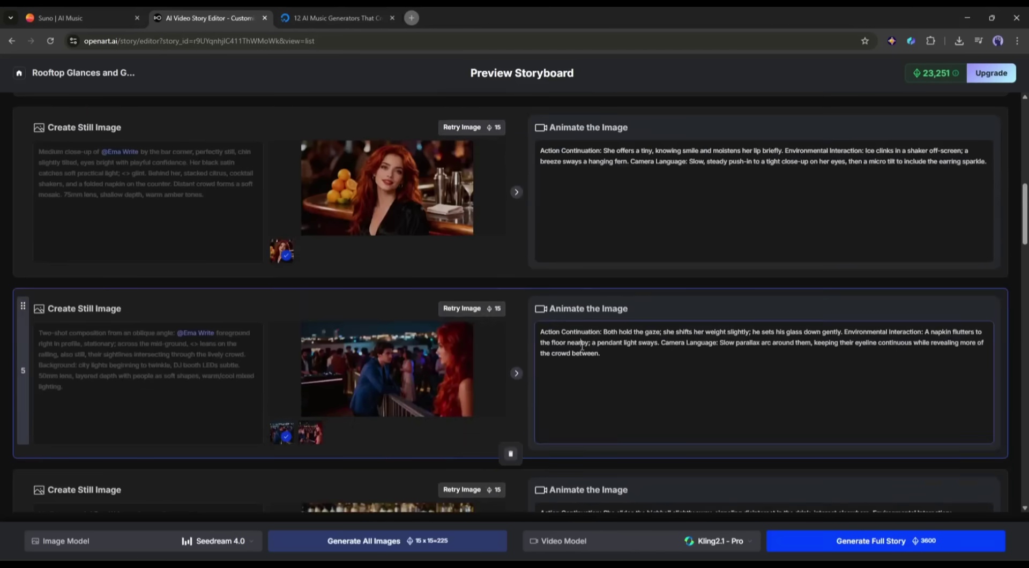
Check the storyboard once more, keep Kling2.1 - Pro as the video model, and generate the full story
{"action": "scroll", "coordinate": [653, 332], "scroll_direction": "up", "scroll_amount": 10}
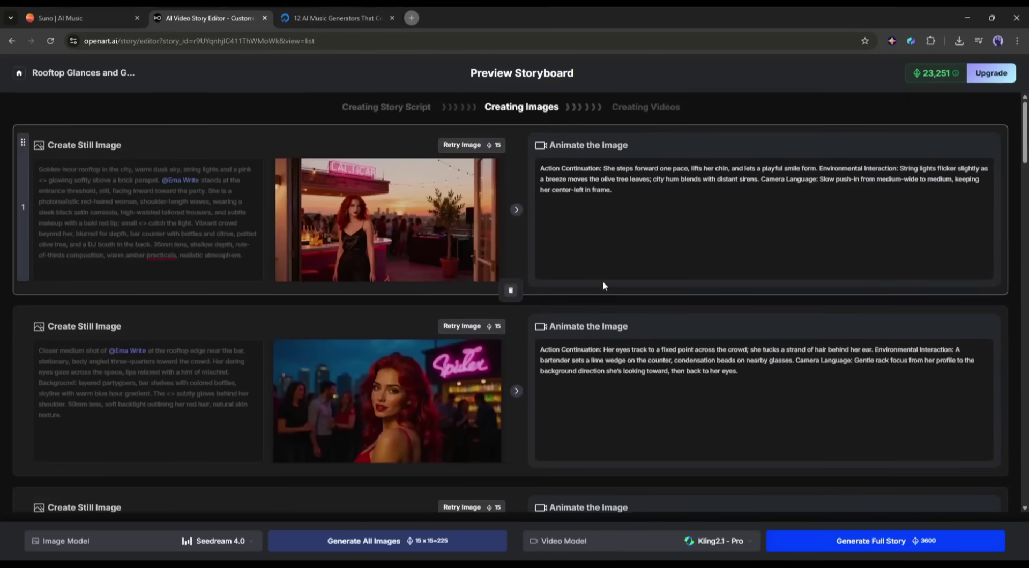
{"action": "scroll", "coordinate": [628, 283], "scroll_direction": "down", "scroll_amount": 7}
{"action": "scroll", "coordinate": [628, 285], "scroll_direction": "down", "scroll_amount": 15}
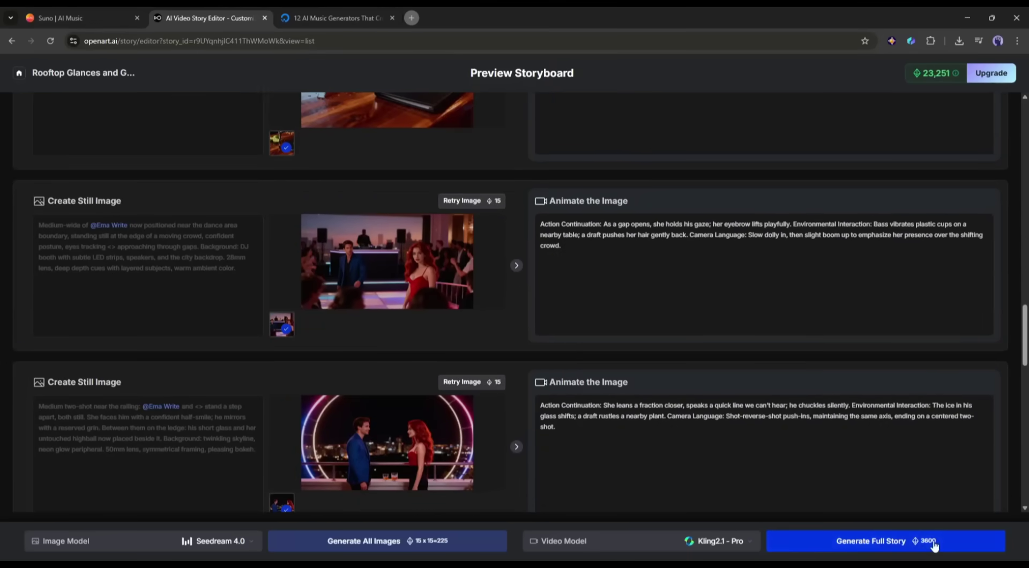
{"action": "left_click", "coordinate": [700, 541]}
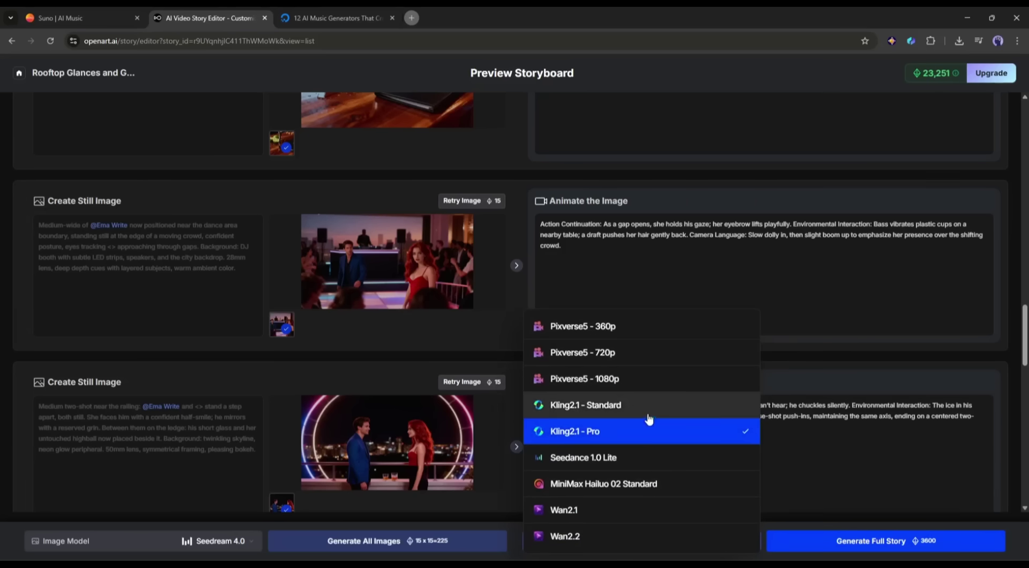
{"action": "left_click", "coordinate": [623, 440]}
{"action": "left_click", "coordinate": [893, 550]}
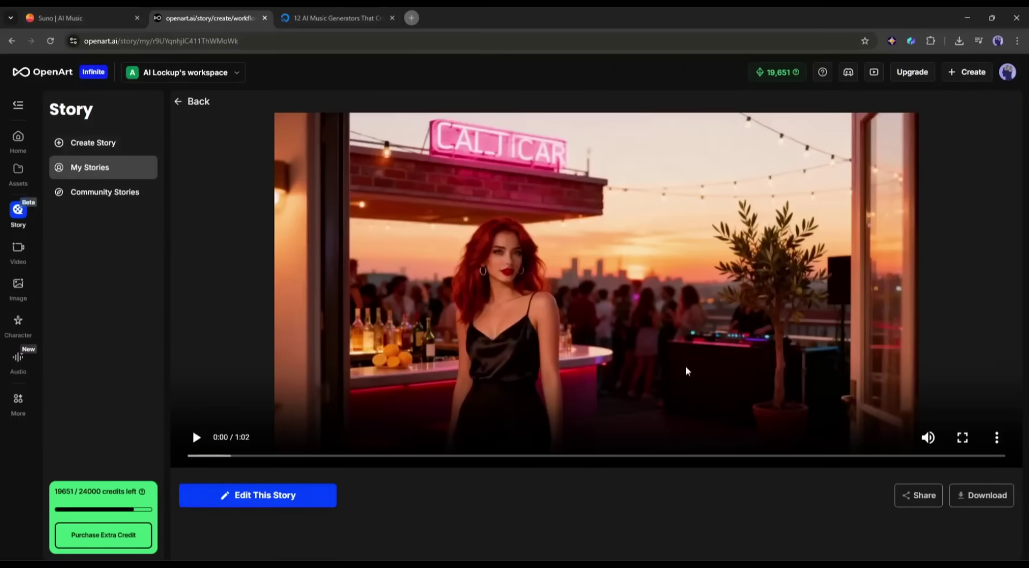
Play the generated music video, and open the story for editing to look through its shots
{"action": "left_click", "coordinate": [494, 359]}
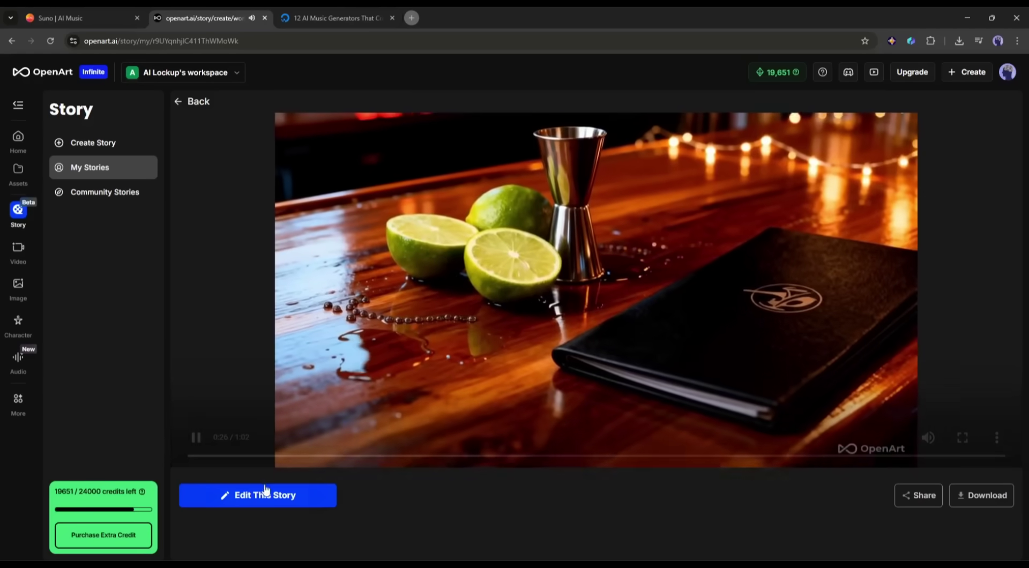
{"action": "left_click", "coordinate": [271, 489]}
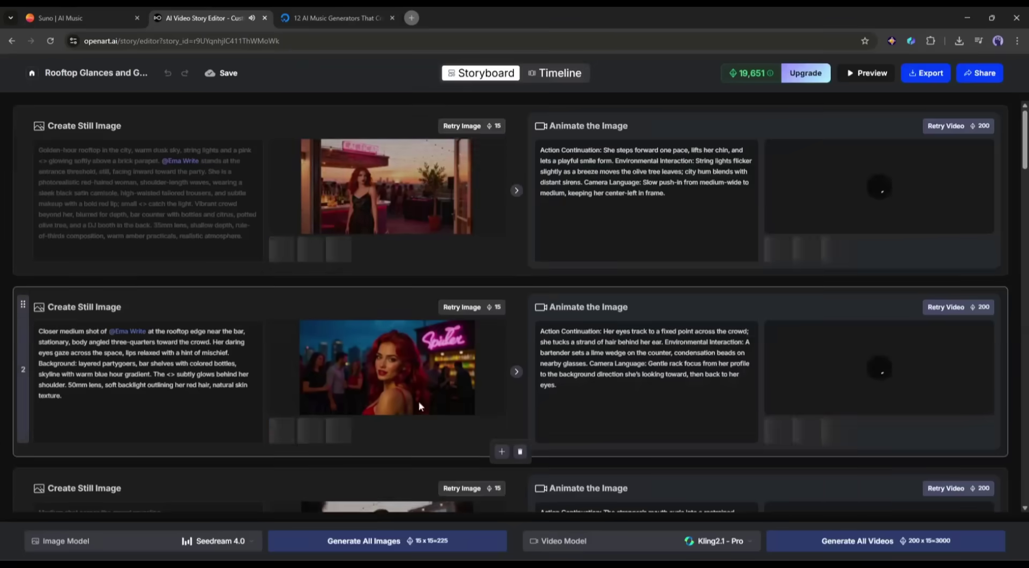
{"action": "scroll", "coordinate": [516, 281], "scroll_direction": "down", "scroll_amount": 20}
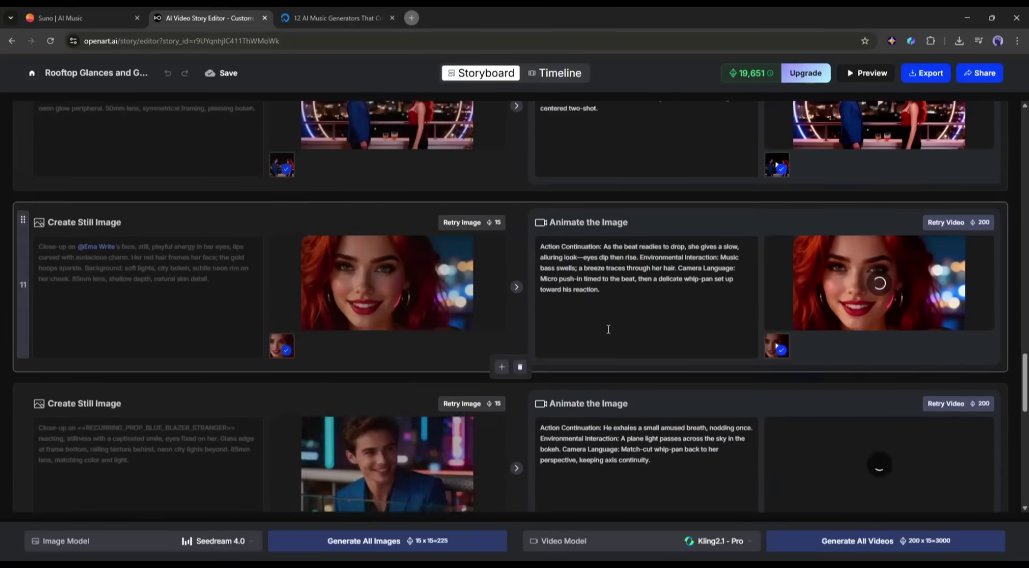
Remove "Glass edge at frame bottom" from shot 12's still image prompt and regenerate the image
{"action": "scroll", "coordinate": [608, 329], "scroll_direction": "down", "scroll_amount": 3}
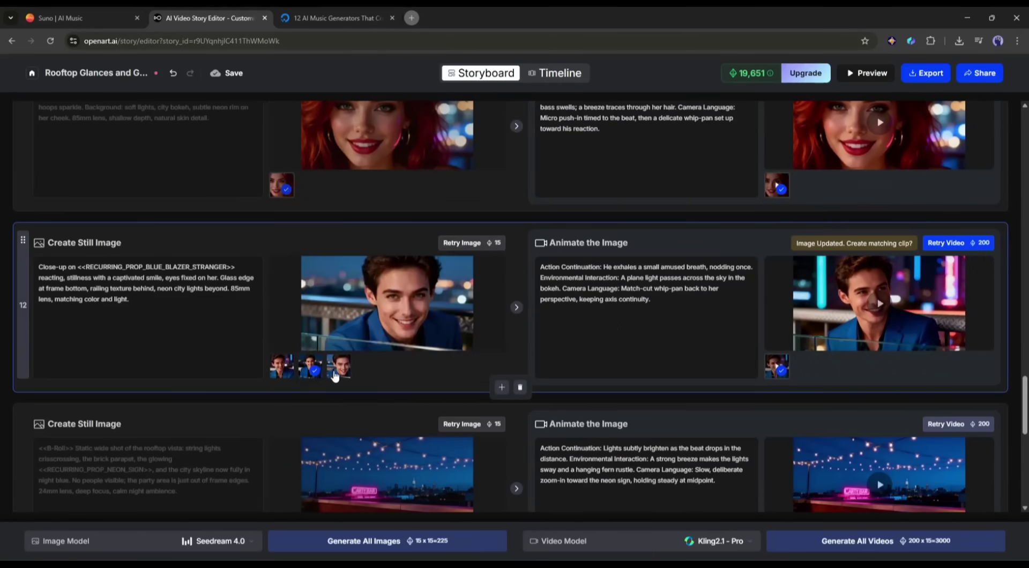
{"action": "left_click", "coordinate": [285, 373]}
{"action": "key", "text": "BackSpace"}
{"action": "left_click", "coordinate": [465, 242]}
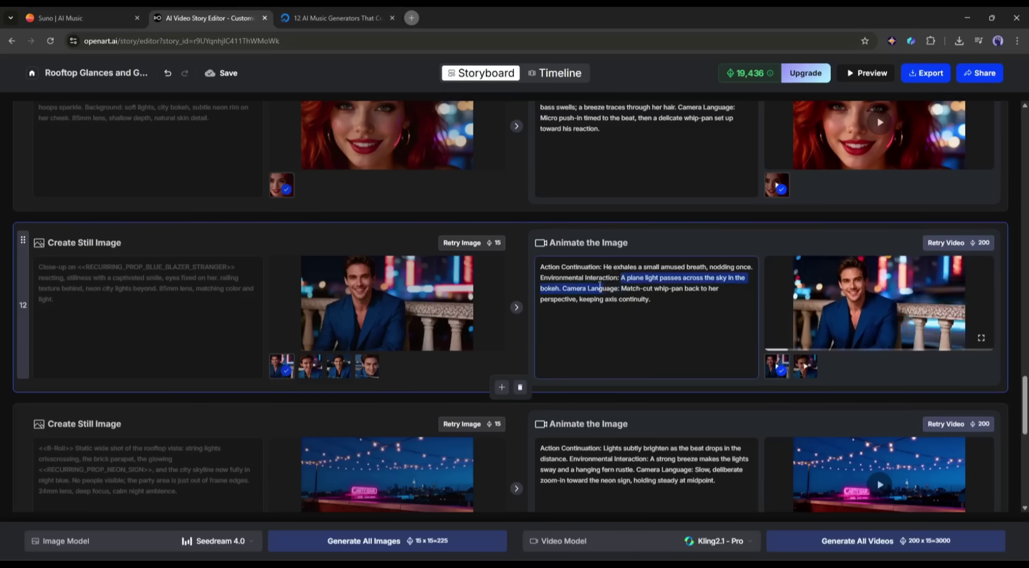
Delete the sentence about the passing plane light from shot 12's animation prompt, and regenerate the video of shot 6
{"action": "key", "text": "BackSpace"}
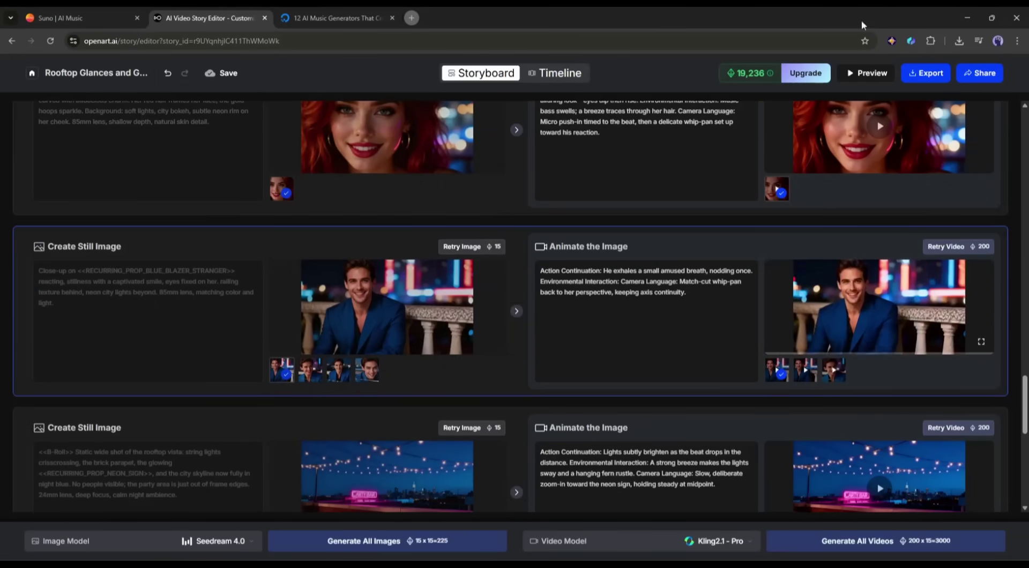
{"action": "left_click", "coordinate": [946, 177]}
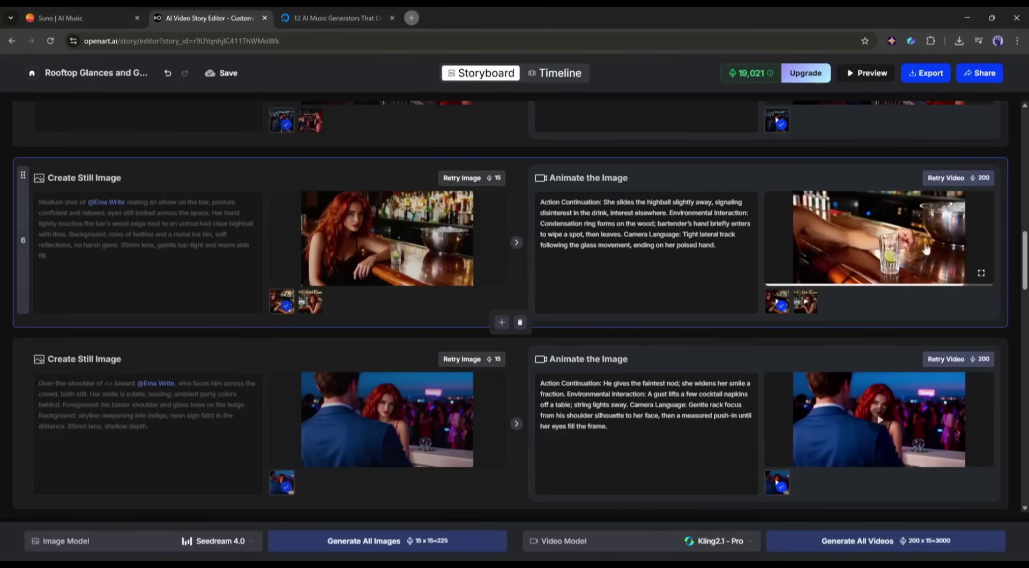
Preview the edited music video, and export and download it with the watermark removed
{"action": "left_click", "coordinate": [866, 73]}
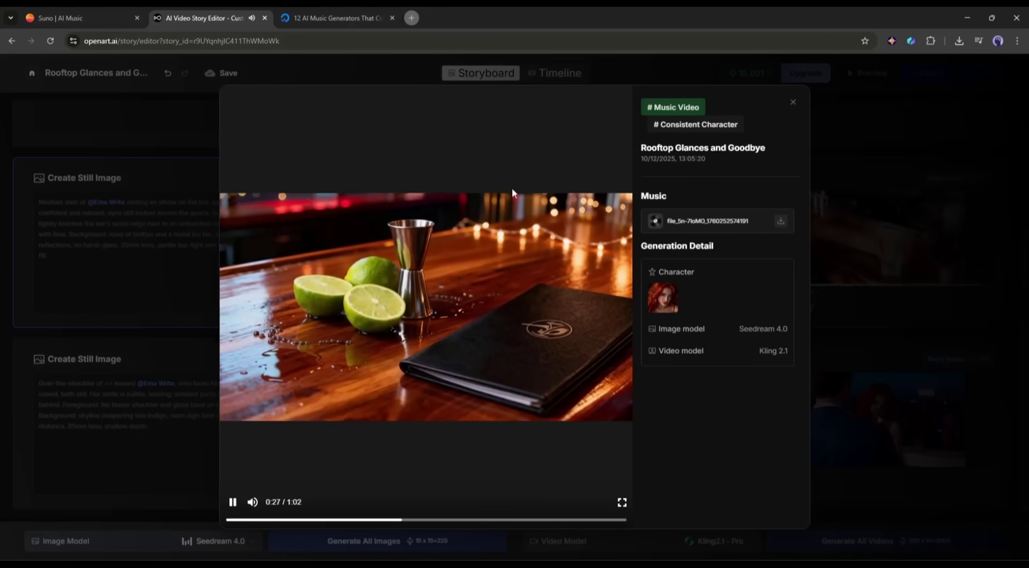
{"action": "left_click", "coordinate": [792, 102]}
{"action": "left_click", "coordinate": [925, 73]}
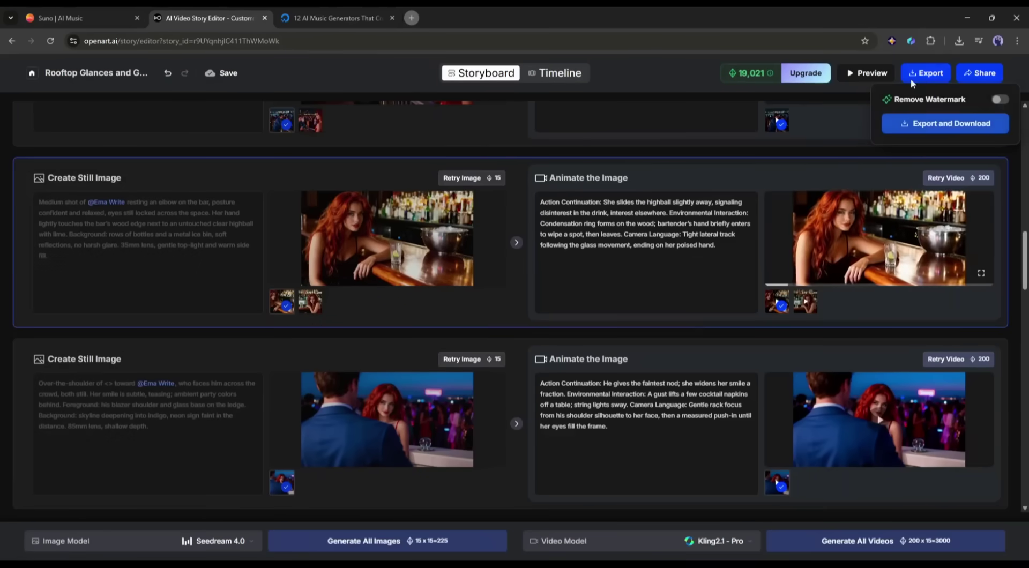
{"action": "left_click", "coordinate": [999, 100]}
{"action": "left_click", "coordinate": [959, 124]}
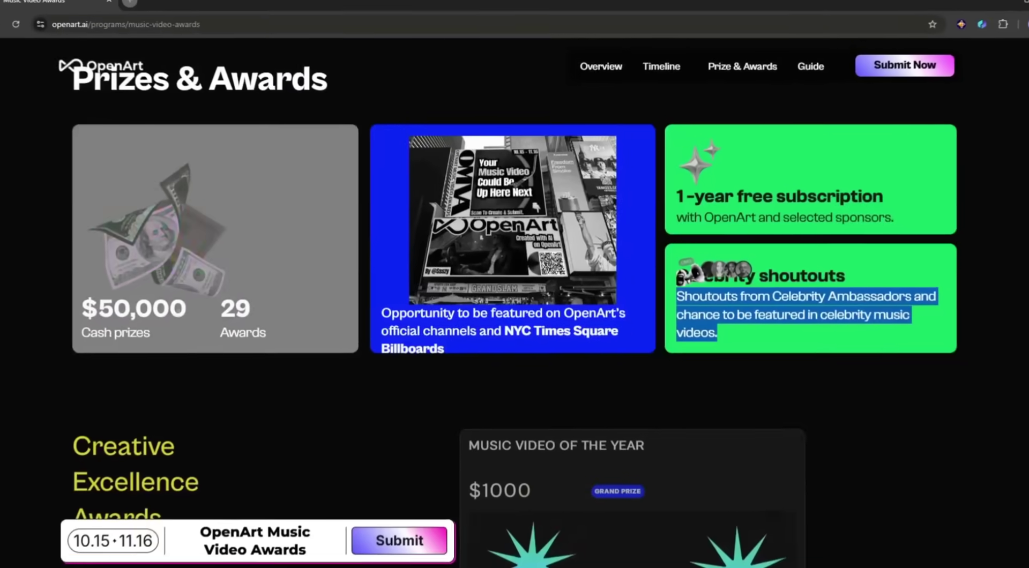
Look over the OpenArt Music Video Awards page, from its award categories to the introduction at its beginning
{"action": "scroll", "coordinate": [608, 340], "scroll_direction": "down", "scroll_amount": 10}
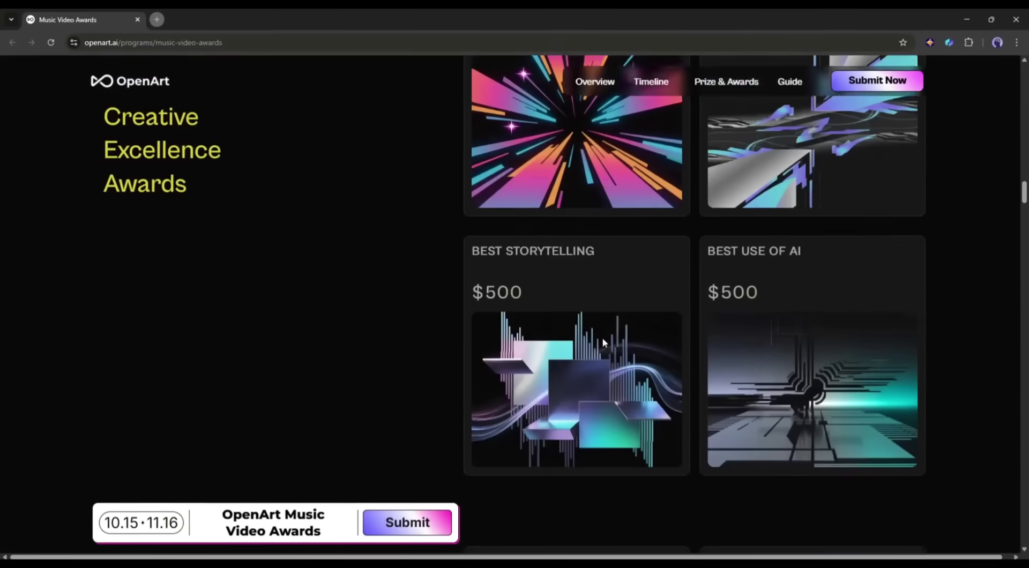
{"action": "scroll", "coordinate": [603, 343], "scroll_direction": "down", "scroll_amount": 15}
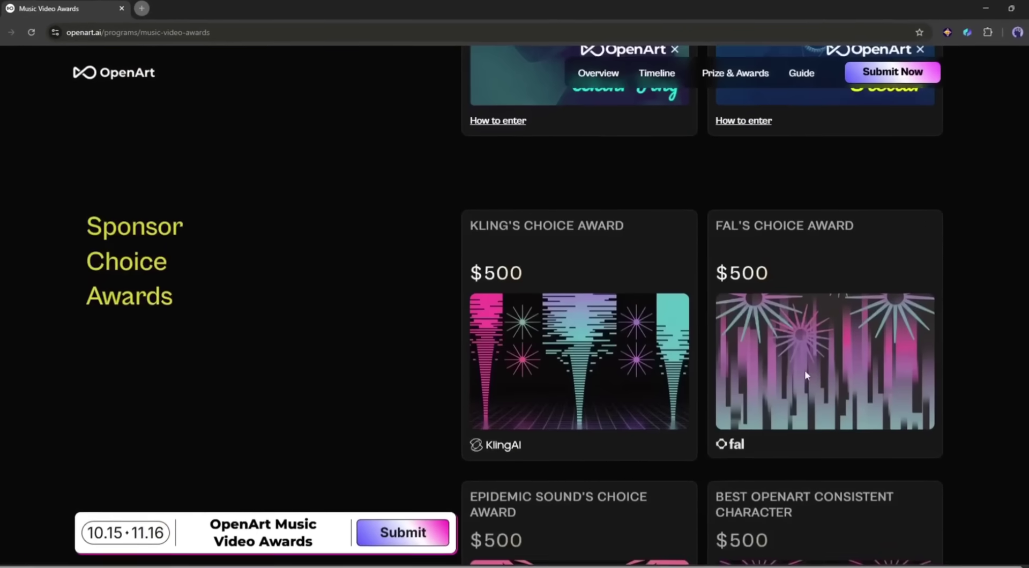
{"action": "scroll", "coordinate": [807, 375], "scroll_direction": "down", "scroll_amount": 5}
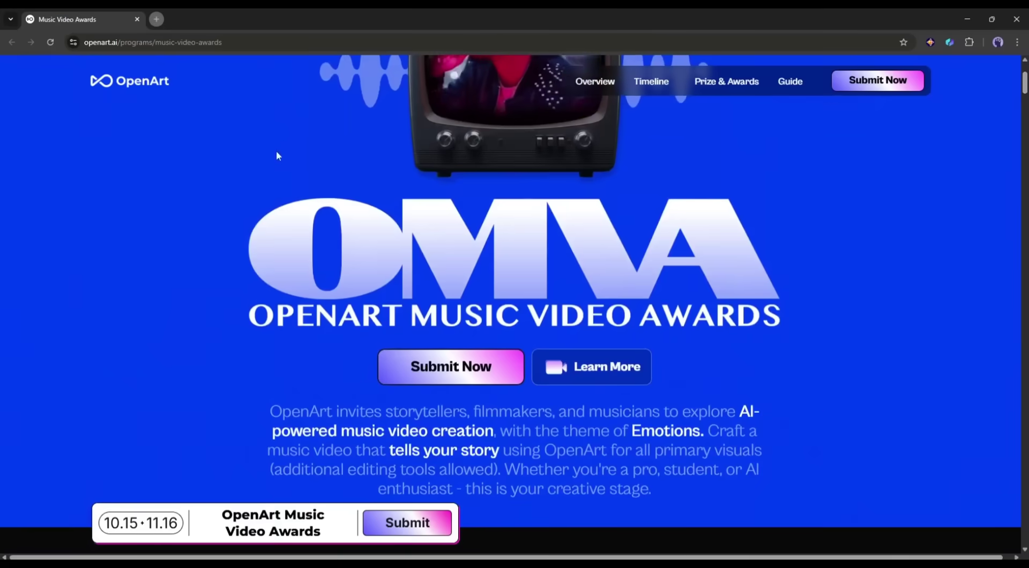
{"action": "scroll", "coordinate": [190, 125], "scroll_direction": "up", "scroll_amount": 2}
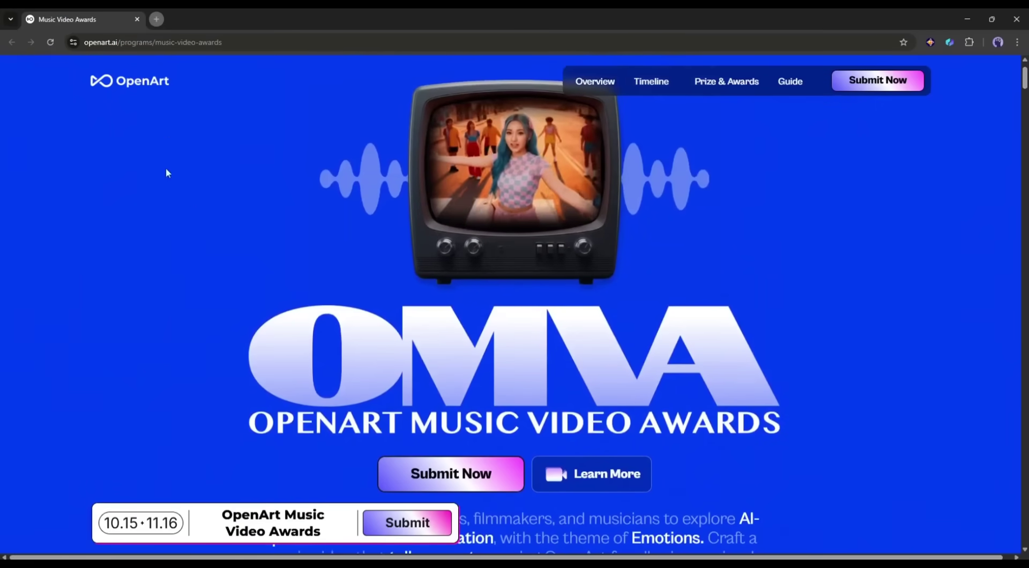
{"action": "left_click", "coordinate": [437, 479]}
{"action": "left_click", "coordinate": [501, 401]}
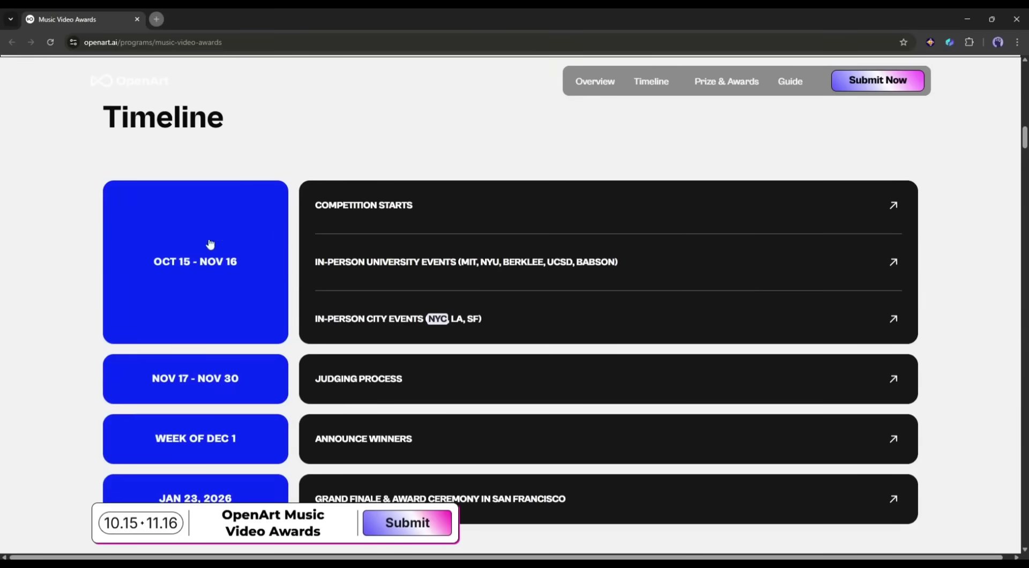
Read the competition timeline, the prizes, and the Creative Excellence and Celebrity Choice awards in detail
{"action": "scroll", "coordinate": [198, 267], "scroll_direction": "down", "scroll_amount": 2}
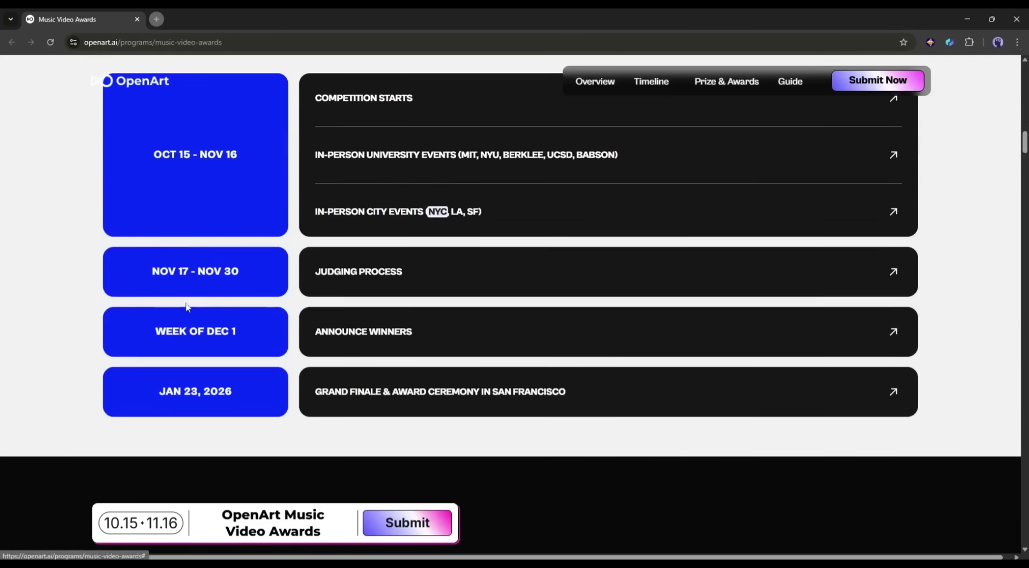
{"action": "scroll", "coordinate": [177, 332], "scroll_direction": "down", "scroll_amount": 7}
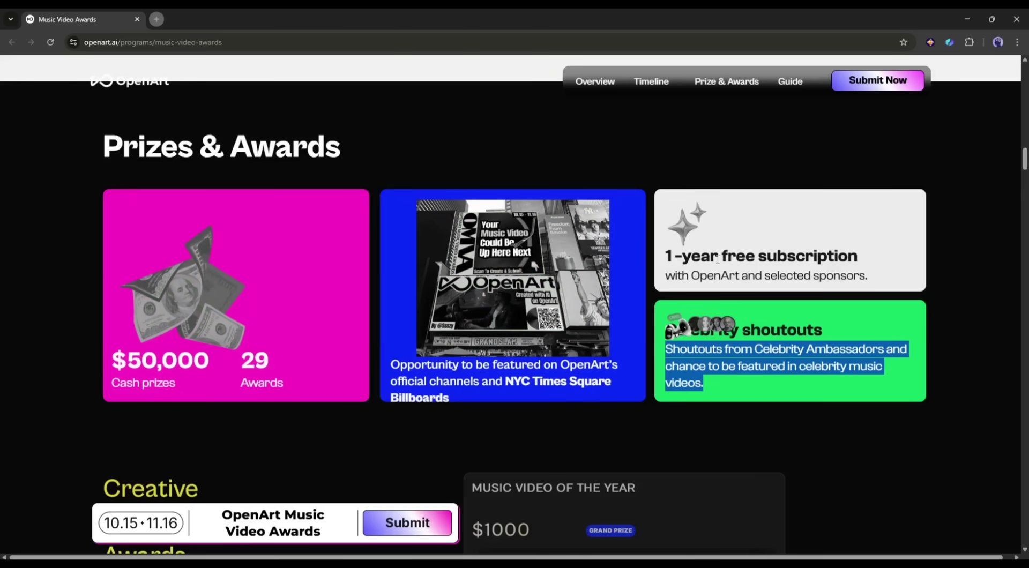
{"action": "left_click", "coordinate": [681, 372]}
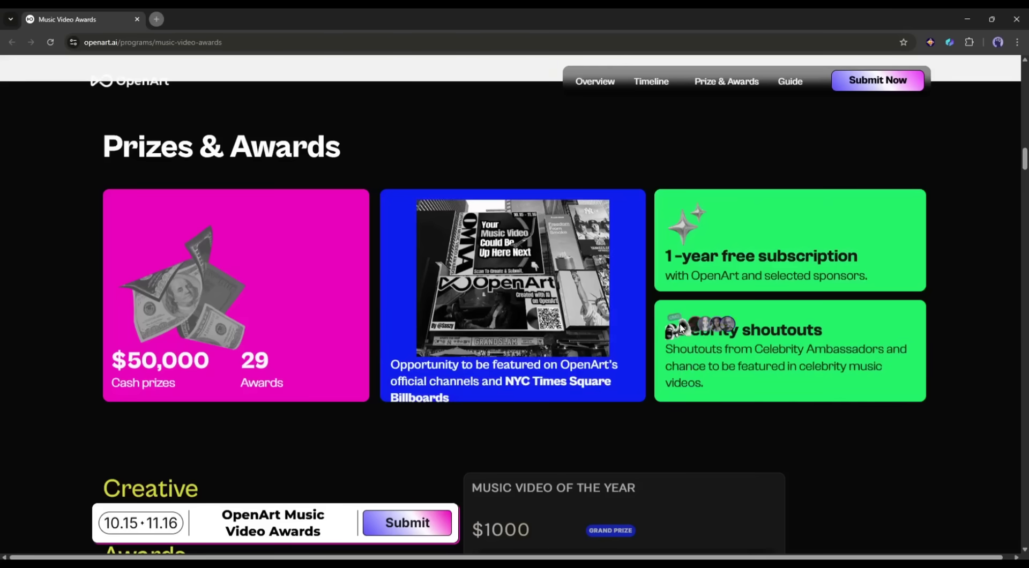
{"action": "scroll", "coordinate": [725, 333], "scroll_direction": "down", "scroll_amount": 7}
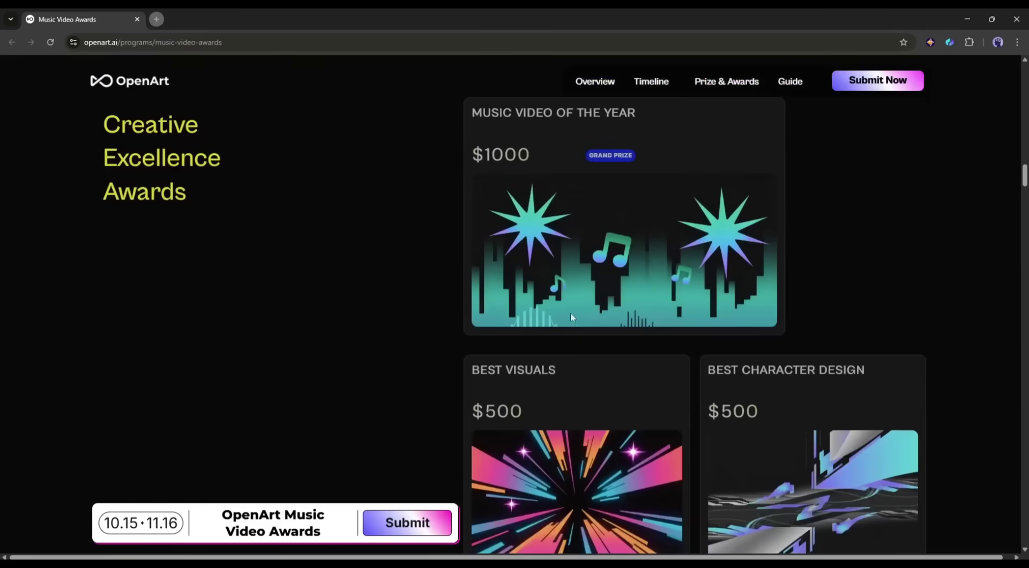
{"action": "scroll", "coordinate": [547, 289], "scroll_direction": "down", "scroll_amount": 20}
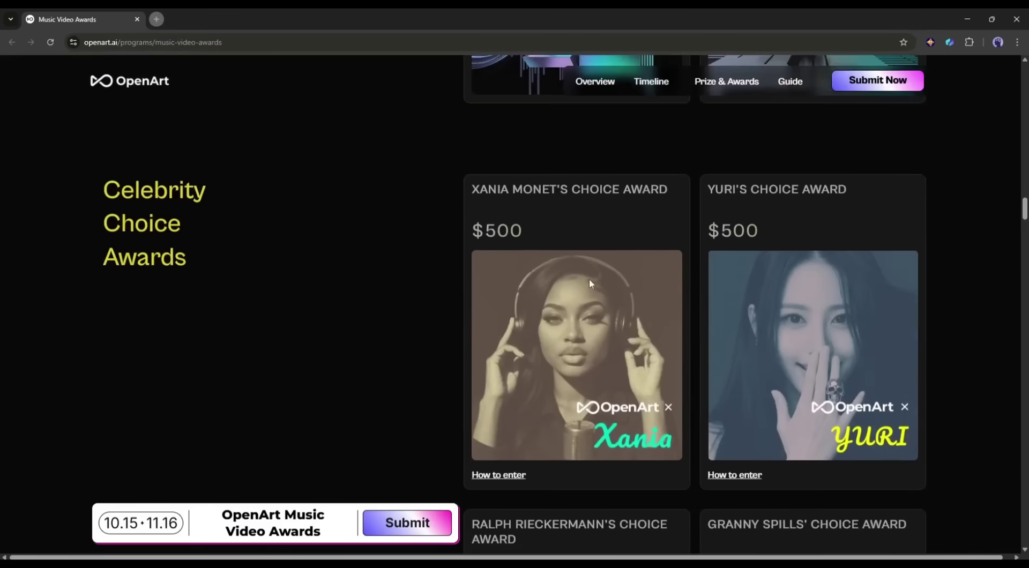
{"action": "scroll", "coordinate": [601, 287], "scroll_direction": "down", "scroll_amount": 20}
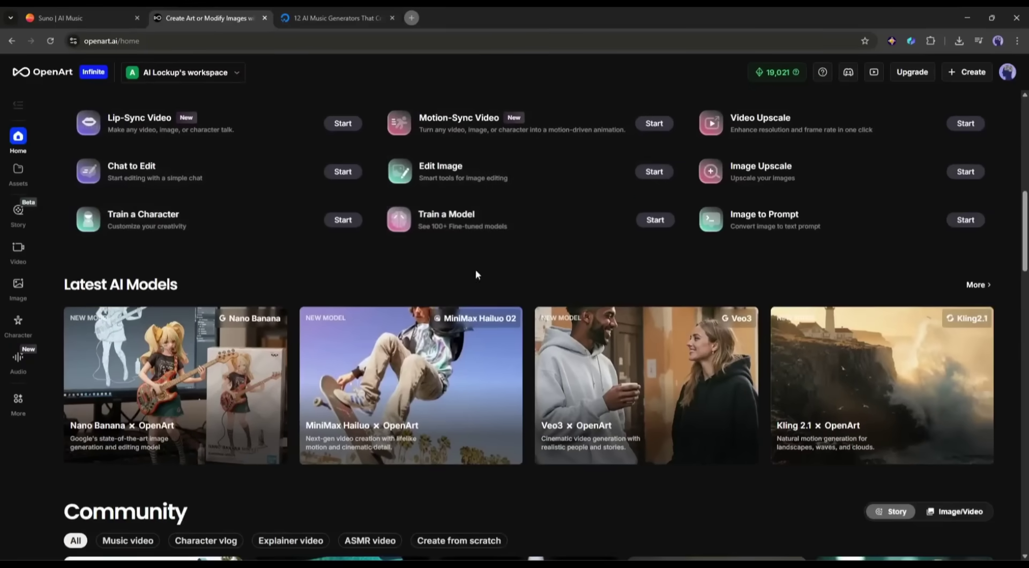
Look over the AI tools, latest AI models and community stories on the OpenArt home page
{"action": "scroll", "coordinate": [452, 267], "scroll_direction": "down", "scroll_amount": 5}
{"action": "scroll", "coordinate": [306, 283], "scroll_direction": "down", "scroll_amount": 10}
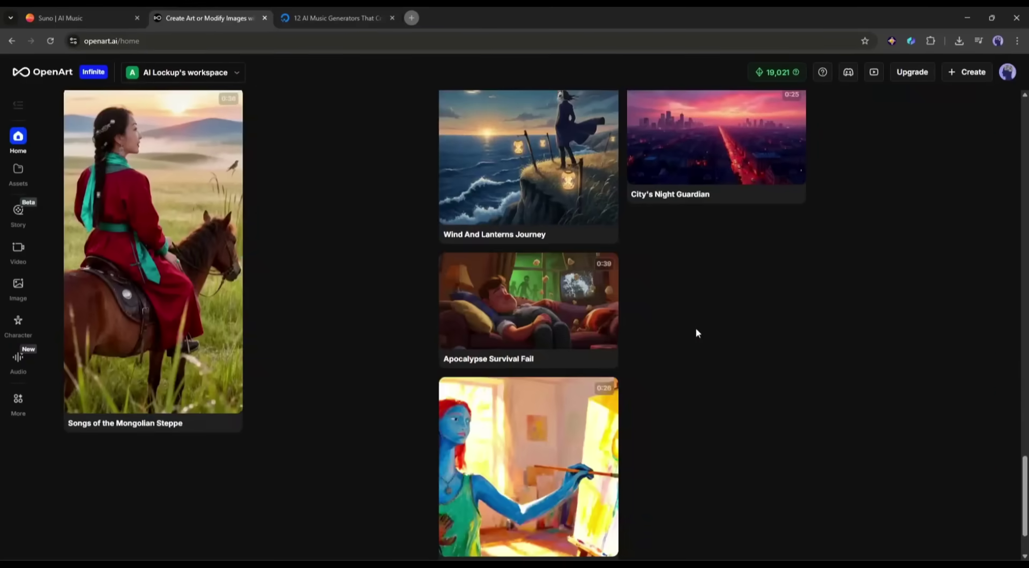
{"action": "scroll", "coordinate": [566, 300], "scroll_direction": "up", "scroll_amount": 15}
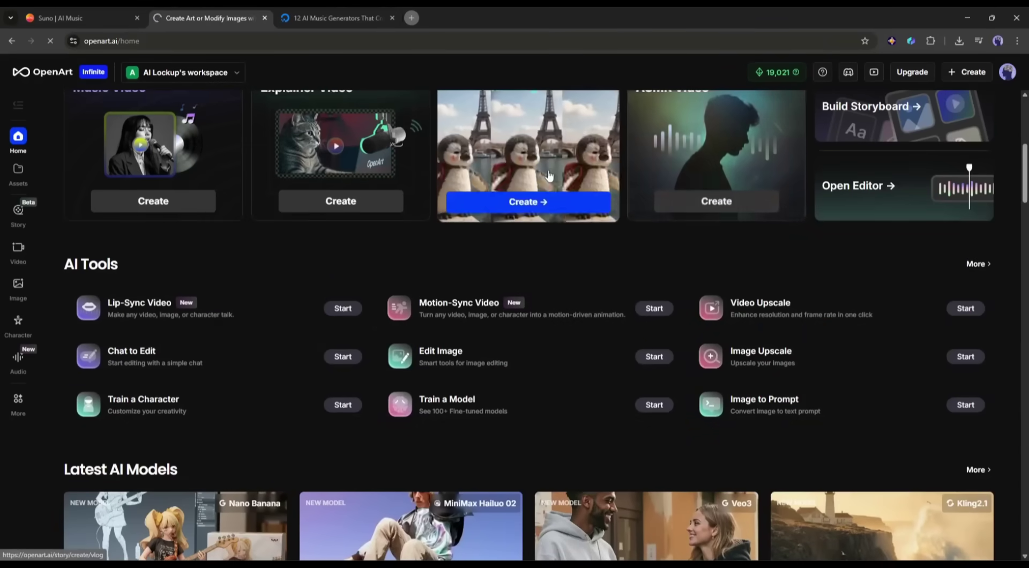
Open the full AI Apps collection and go through its categories up to Utility
{"action": "left_click", "coordinate": [489, 181]}
{"action": "scroll", "coordinate": [488, 181], "scroll_direction": "down", "scroll_amount": 12}
{"action": "scroll", "coordinate": [542, 312], "scroll_direction": "up", "scroll_amount": 12}
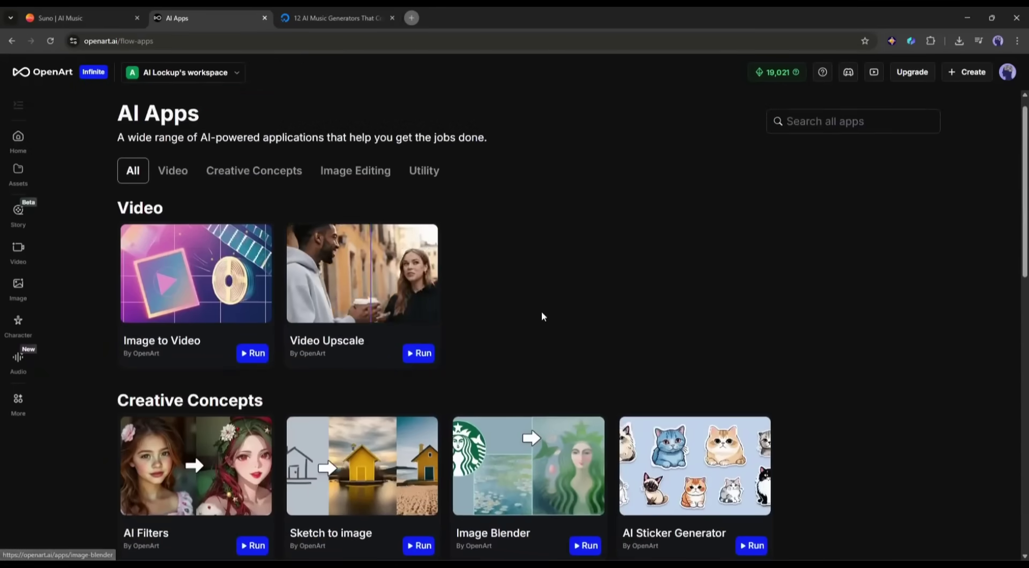
{"action": "left_click", "coordinate": [171, 200]}
{"action": "key", "text": "Right"}
{"action": "key", "text": "Right"}
{"action": "key", "text": "Right"}
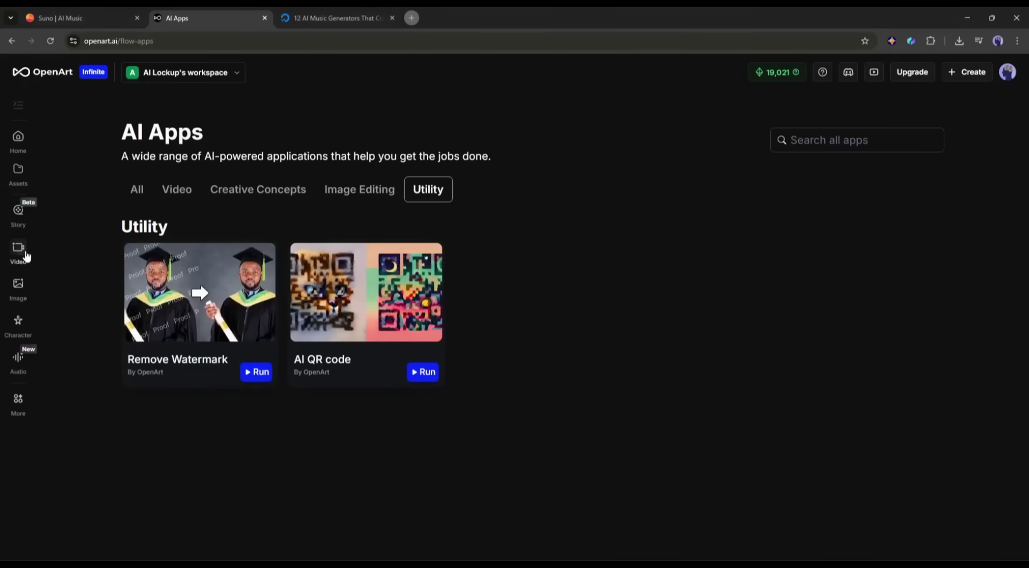
Open the video generator and examine the models offered for Elements to Video and Image to Video
{"action": "left_click", "coordinate": [25, 256]}
{"action": "left_click", "coordinate": [89, 196]}
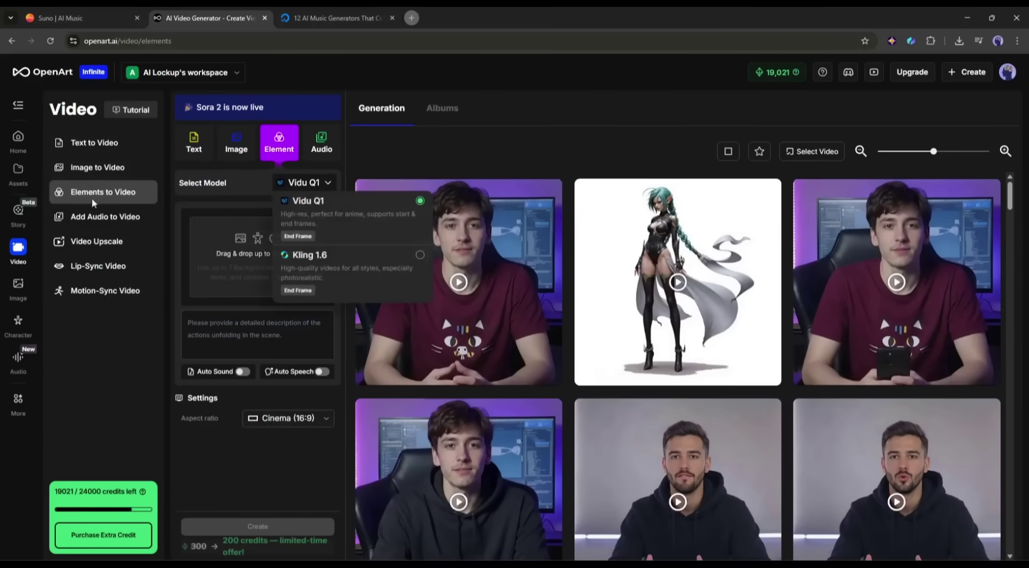
{"action": "left_click", "coordinate": [102, 167]}
{"action": "left_click", "coordinate": [321, 183]}
{"action": "scroll", "coordinate": [384, 336], "scroll_direction": "down", "scroll_amount": 5}
{"action": "scroll", "coordinate": [372, 323], "scroll_direction": "up", "scroll_amount": 5}
Open the image generator and browse the public models available for creating images
{"action": "left_click", "coordinate": [18, 283]}
{"action": "left_click", "coordinate": [284, 176]}
{"action": "scroll", "coordinate": [322, 214], "scroll_direction": "down", "scroll_amount": 10}
{"action": "scroll", "coordinate": [298, 237], "scroll_direction": "up", "scroll_amount": 10}
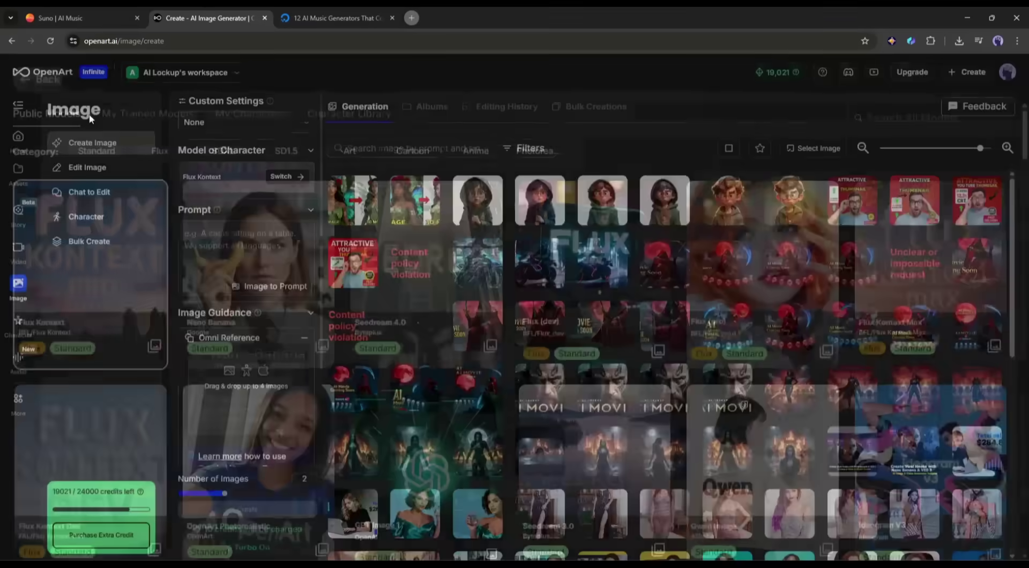